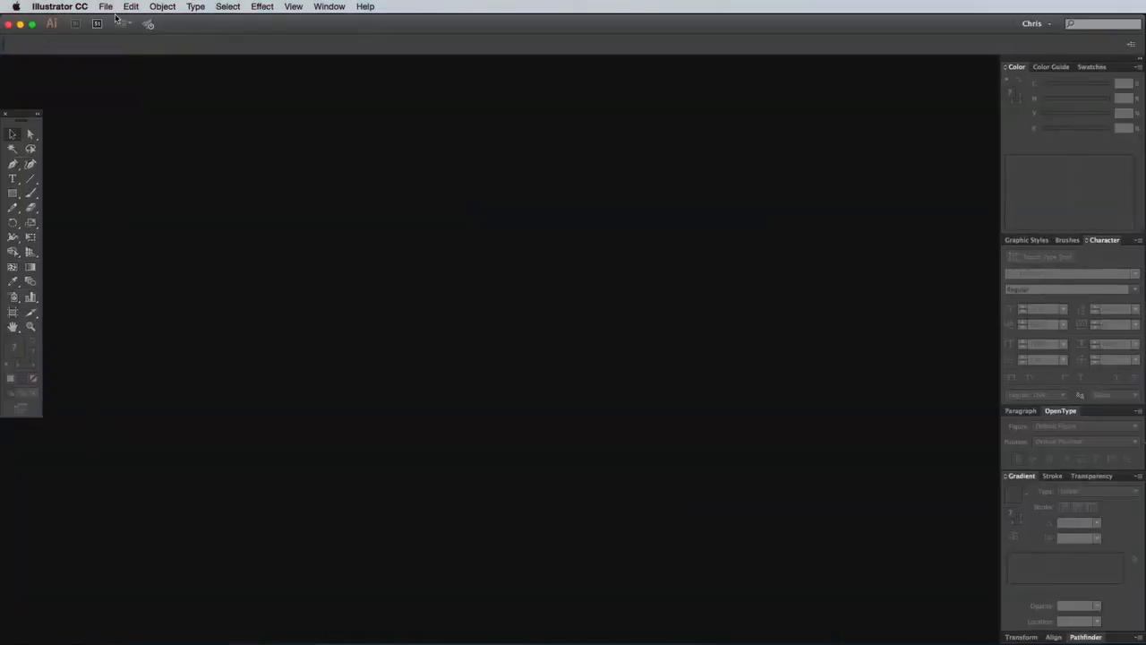
Create a new one-artboard A4 landscape document, 297 x 210 mm, in CMYK colour mode.
left_click(106, 7)
left_click(113, 21)
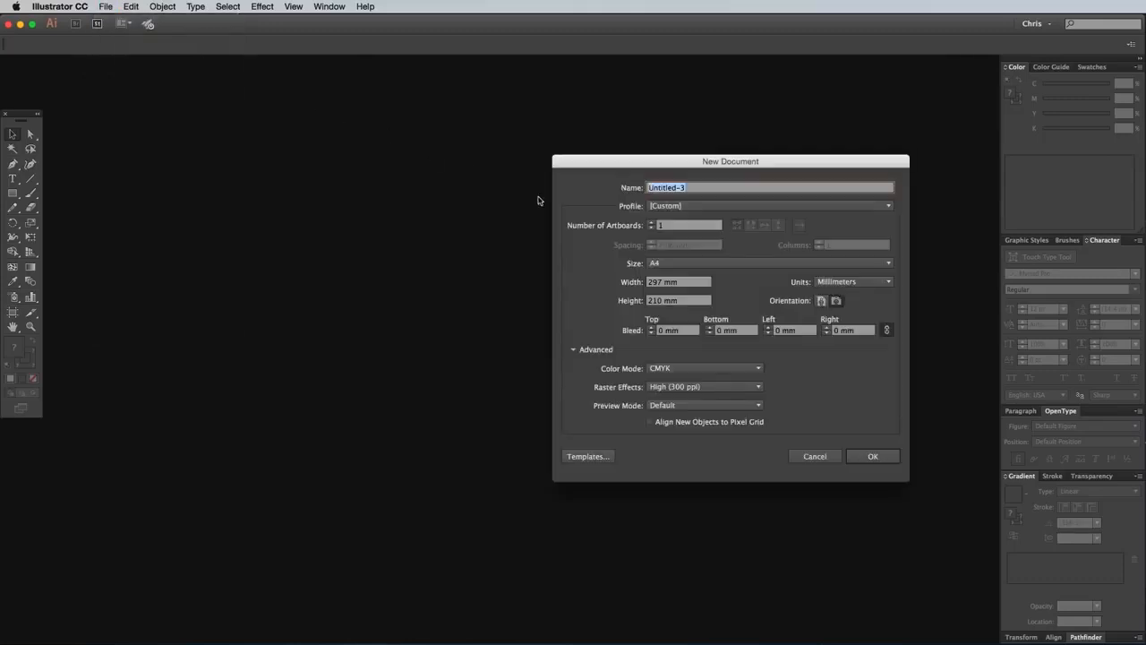
left_click(864, 456)
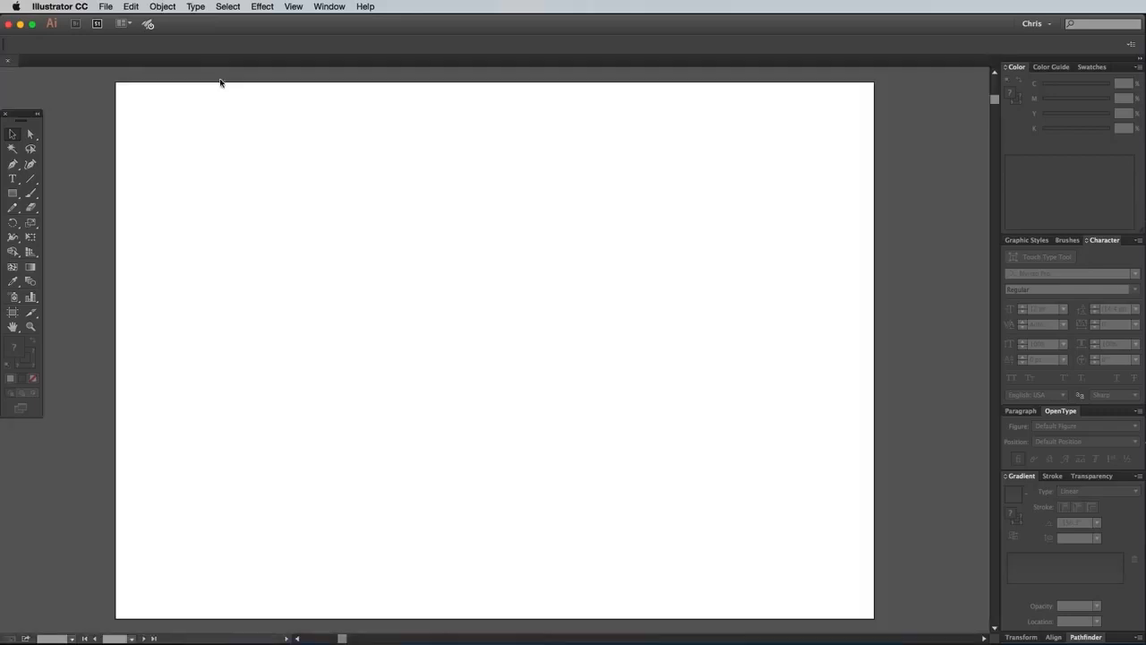
Place the linked image wolf-1330752.jpg and position it in the middle of the artboard, slightly above centre.
left_click(105, 6)
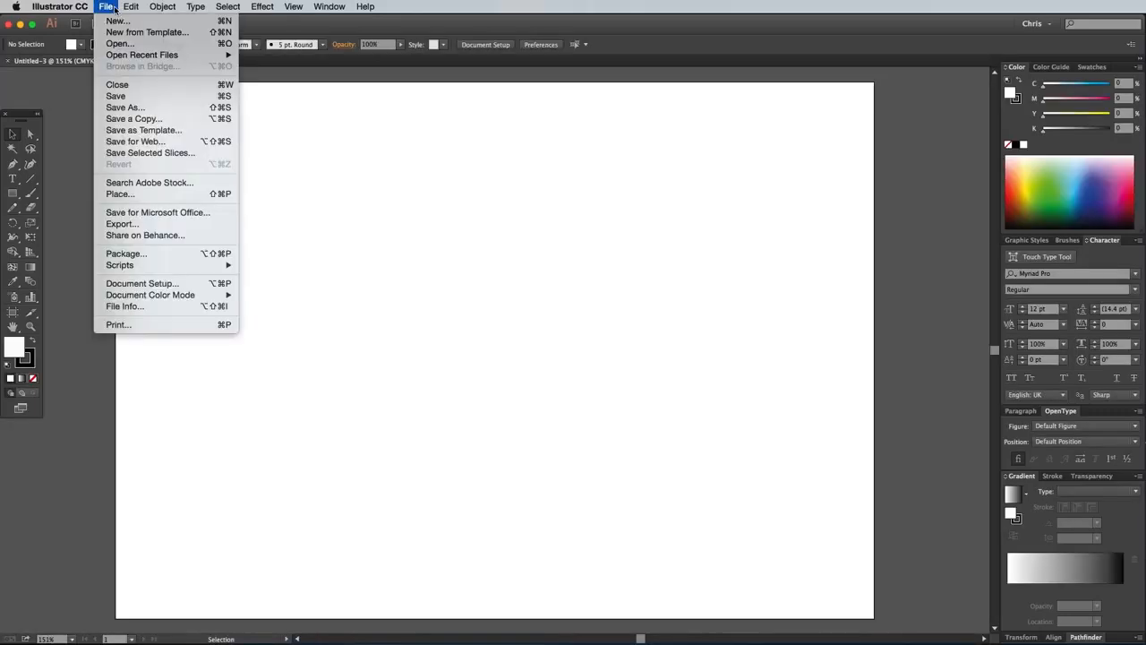
left_click(148, 195)
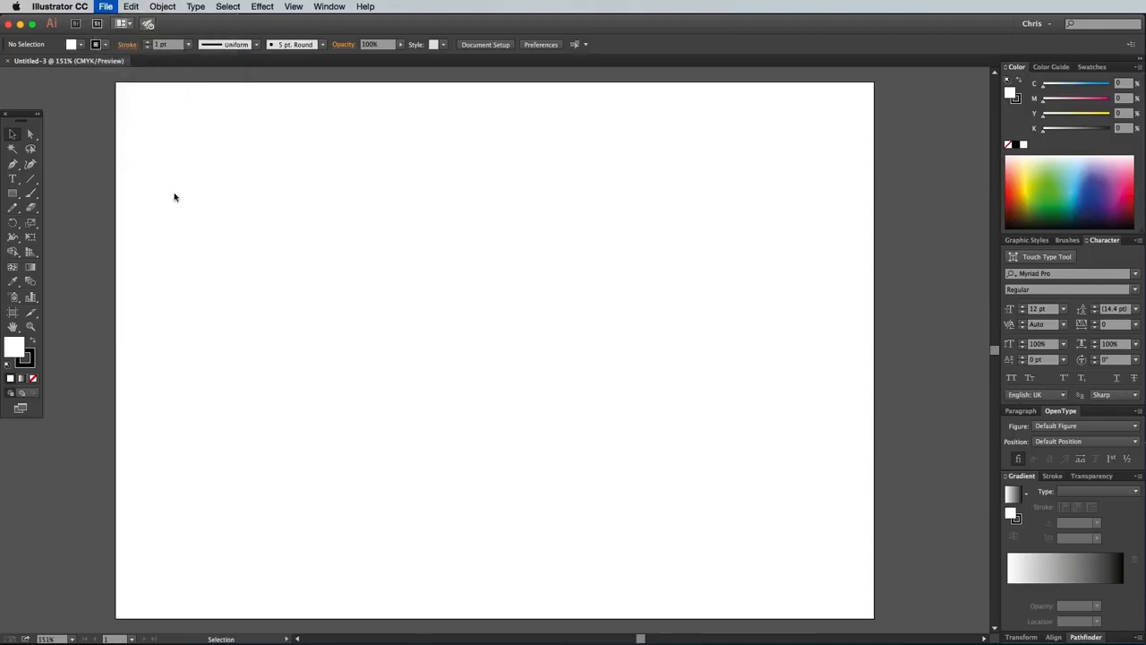
left_click(729, 274)
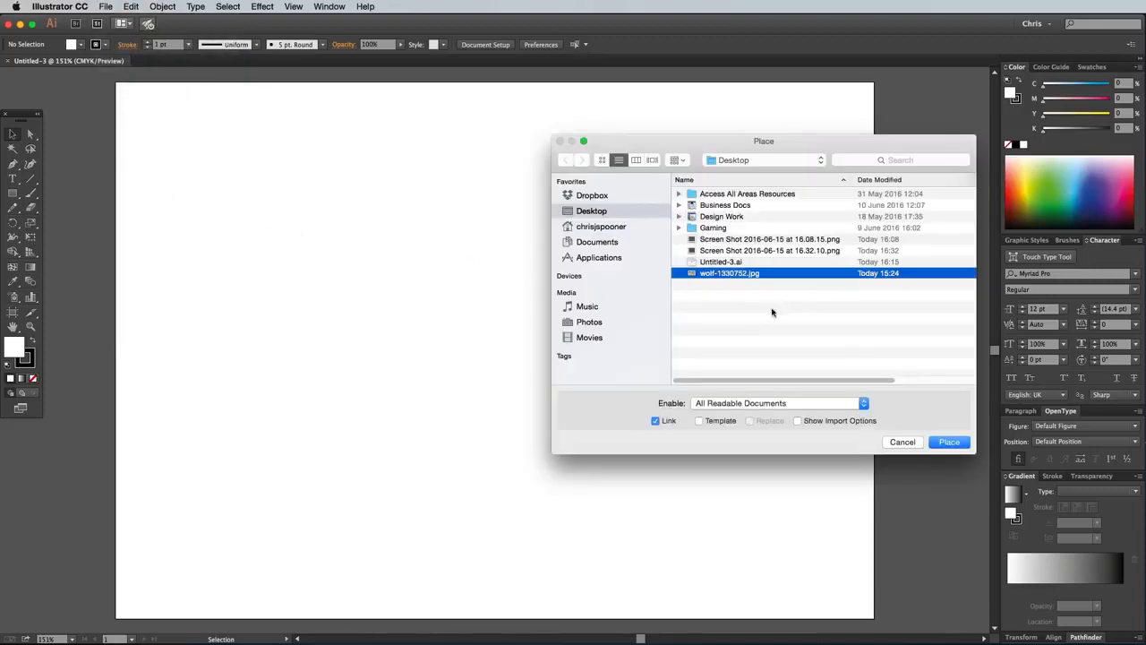
left_click(951, 442)
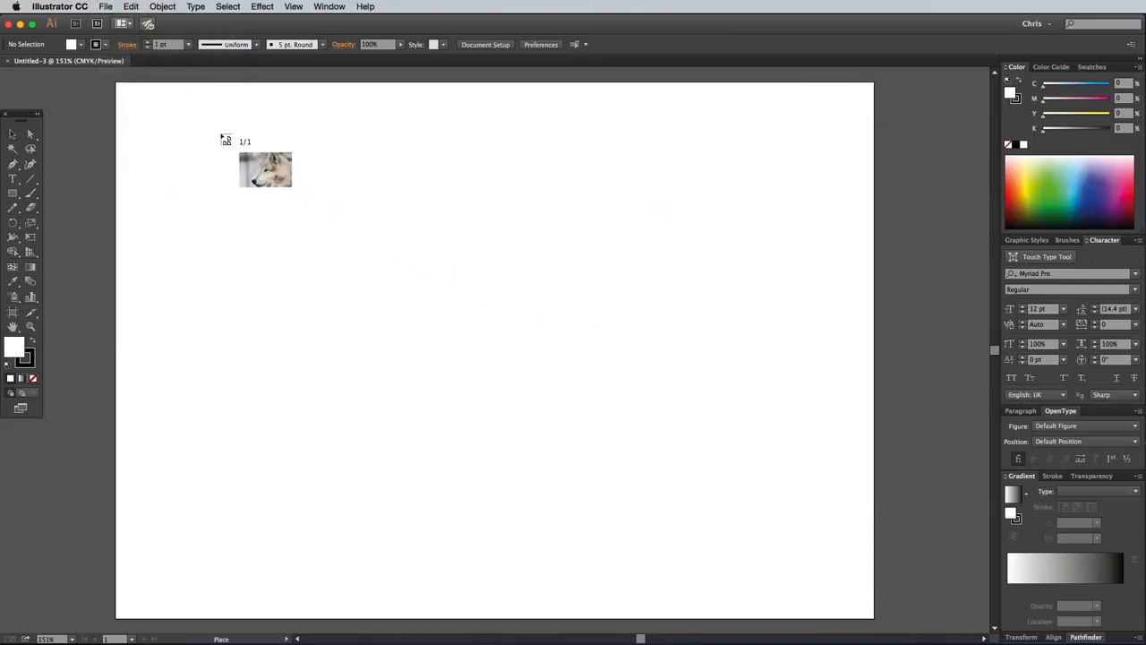
left_click(220, 134)
left_click_drag(220, 134, 458, 248)
left_click_drag(553, 333, 425, 235)
left_click(250, 235)
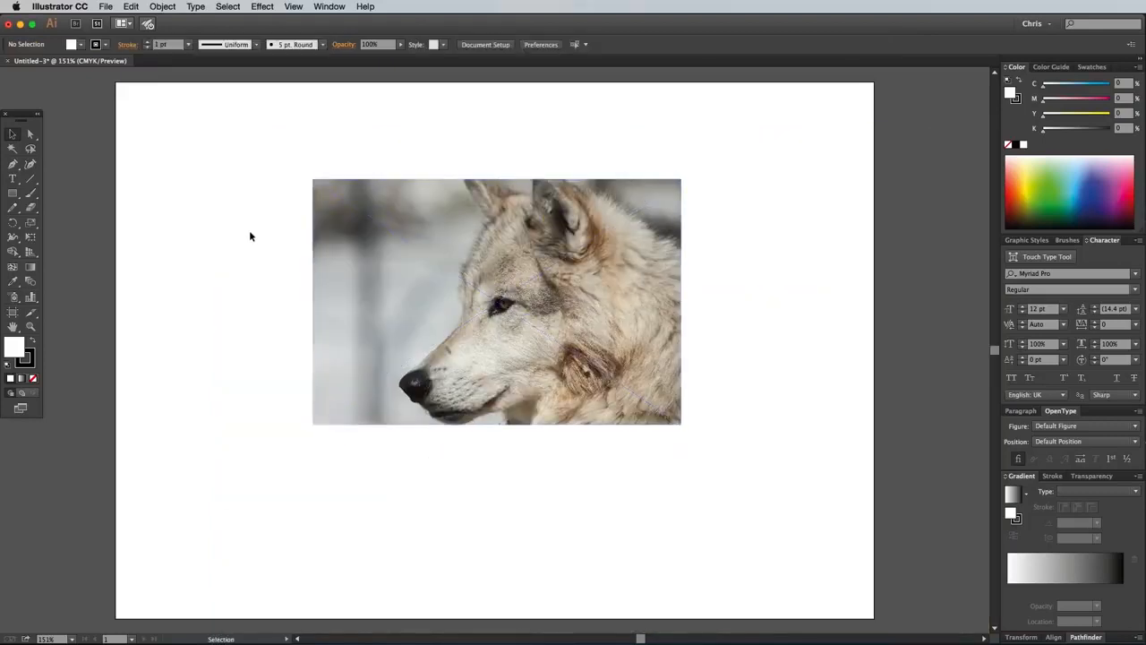
Trace a simplified closed outline of the wolf's head with straight Pen segments, no fill and a 1 pt black stroke, extending past the photo's edges.
left_click(13, 164)
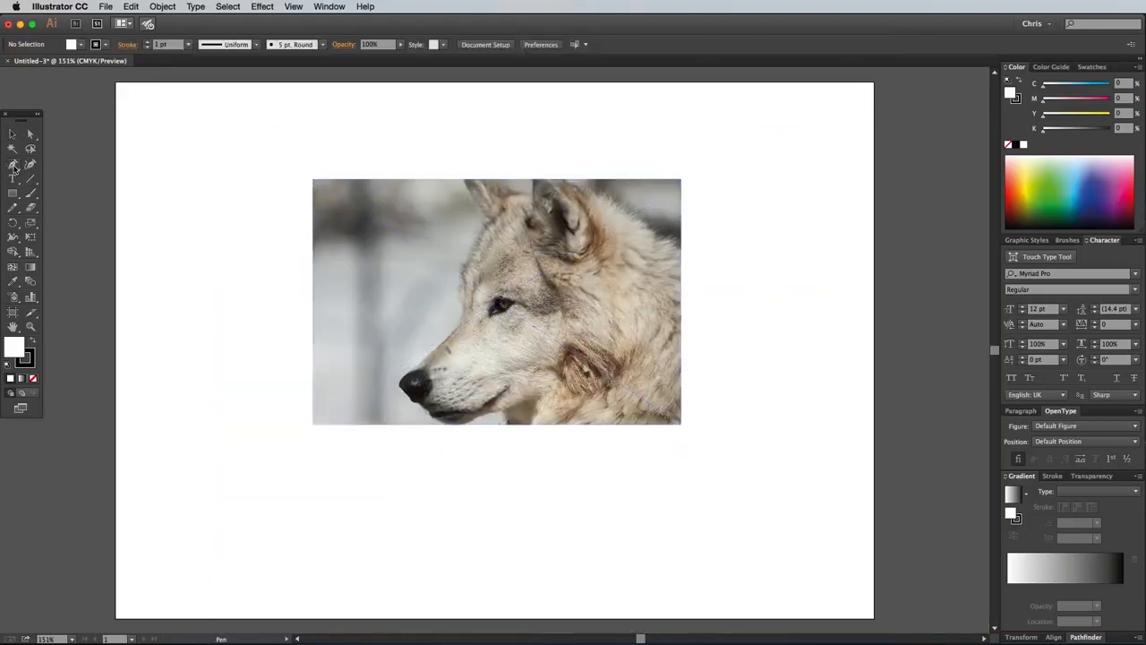
left_click(34, 379)
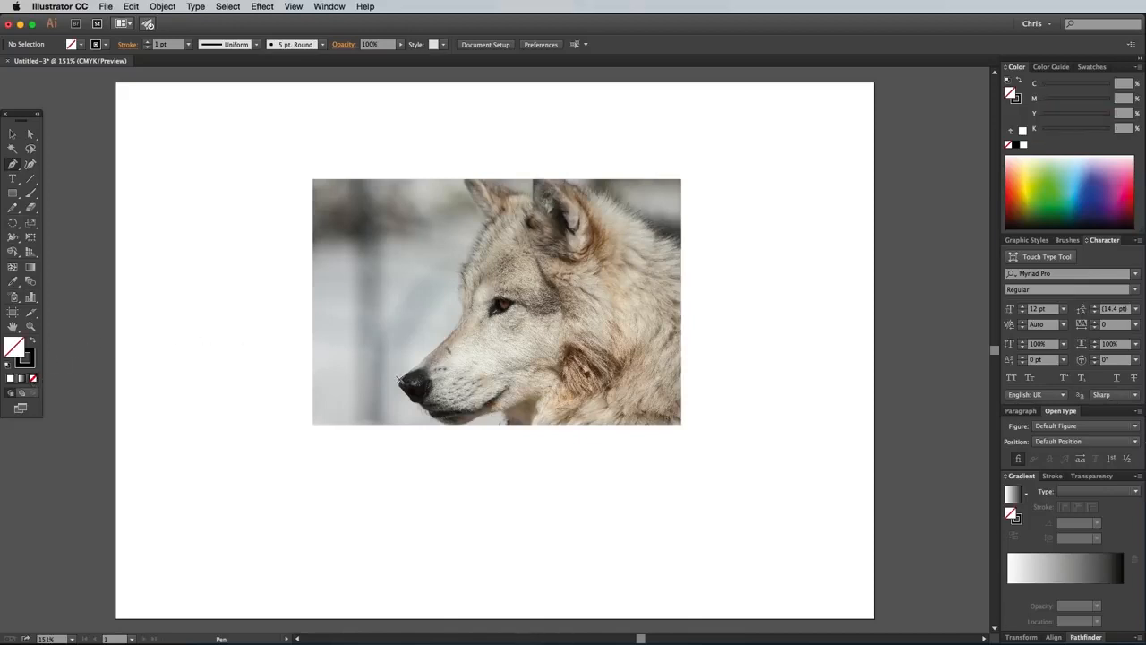
left_click(401, 380)
left_click(465, 309)
left_click(488, 226)
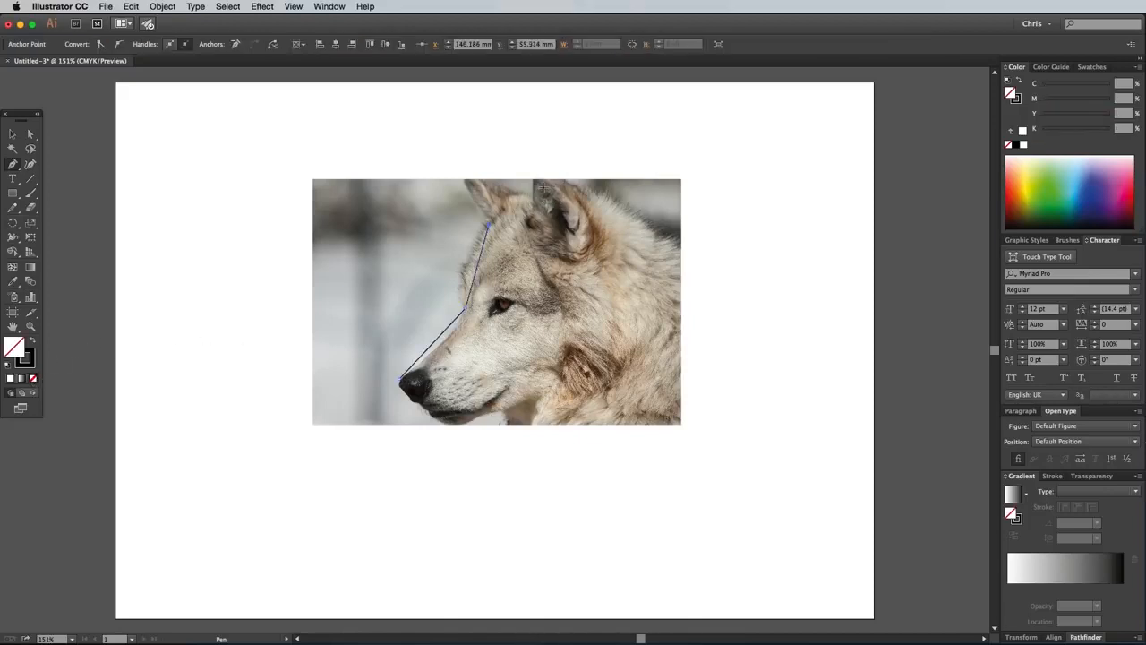
left_click(605, 184)
left_click(761, 305)
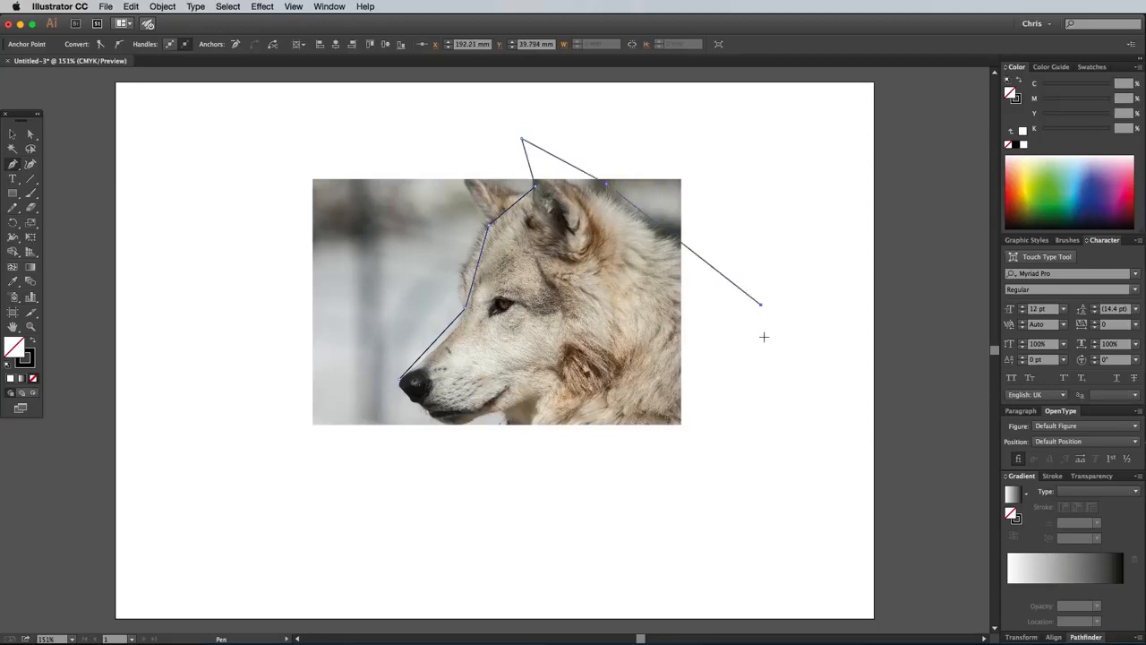
left_click(767, 495, "shift")
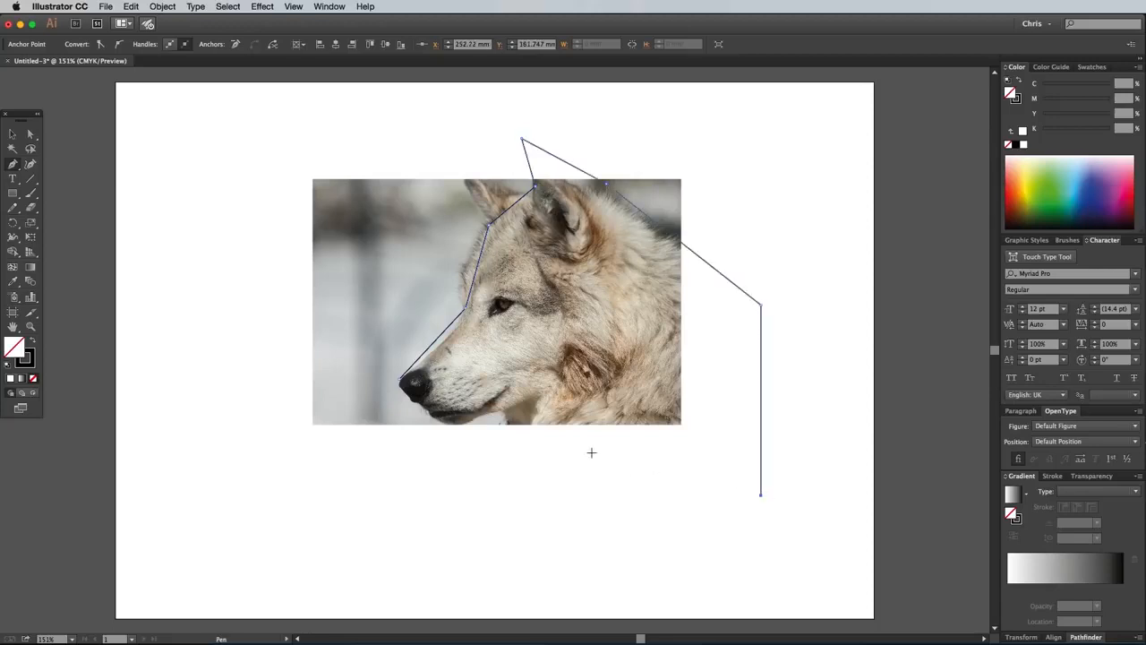
left_click(523, 397)
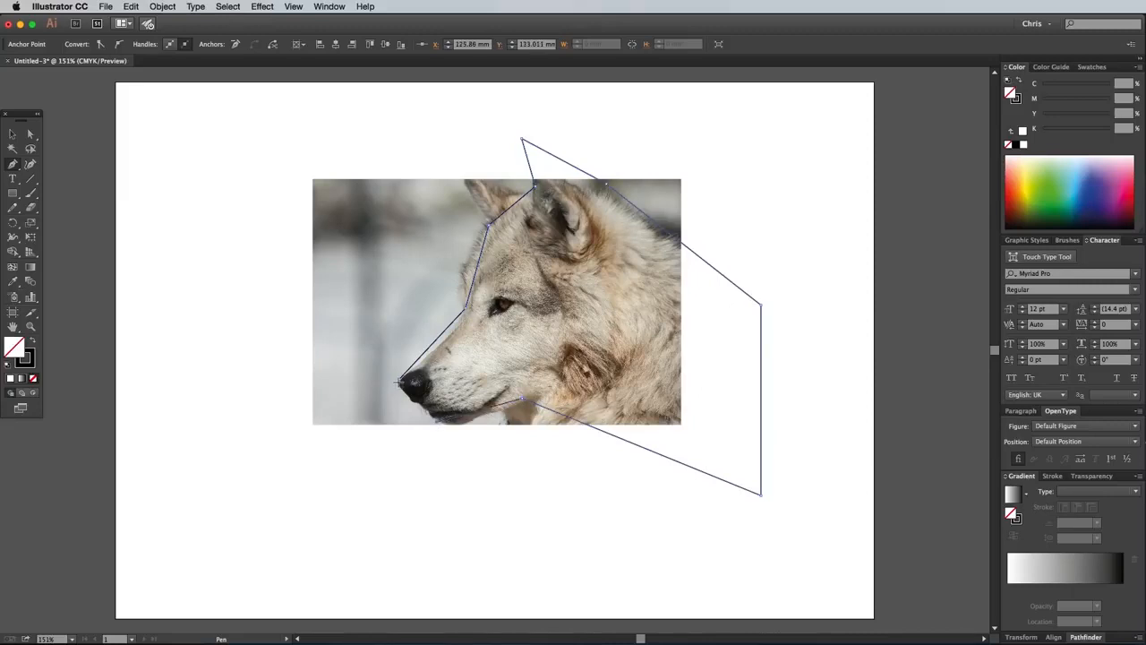
left_click(398, 381)
Delete the wolf photo, leaving only the traced outline.
left_click(13, 134)
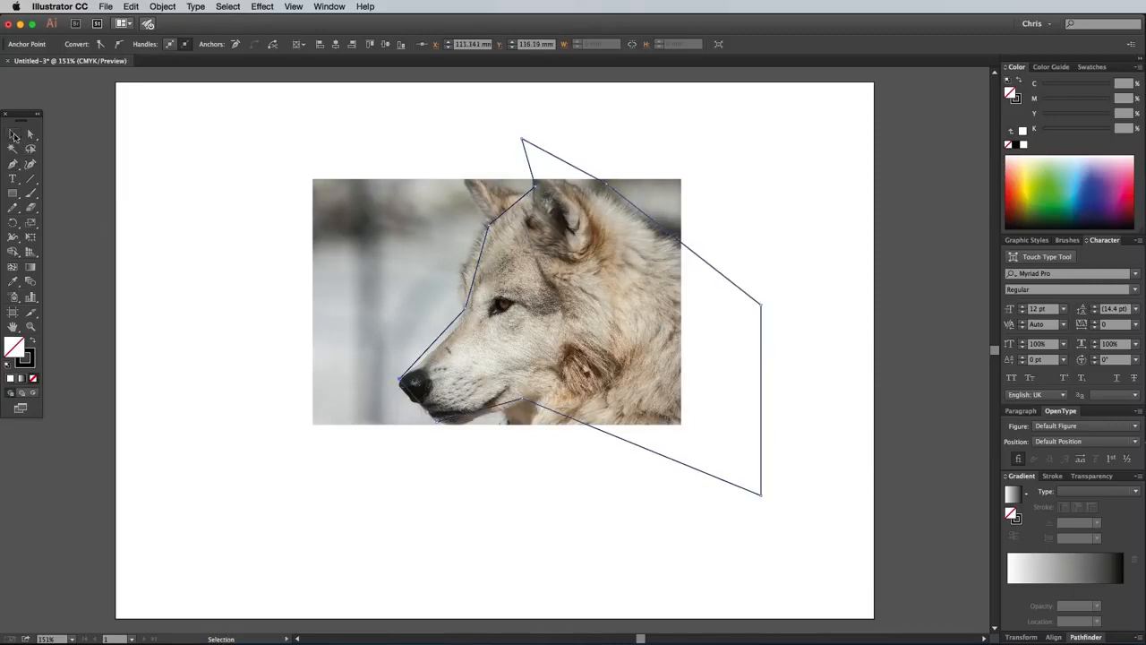
left_click(340, 246)
key("Delete")
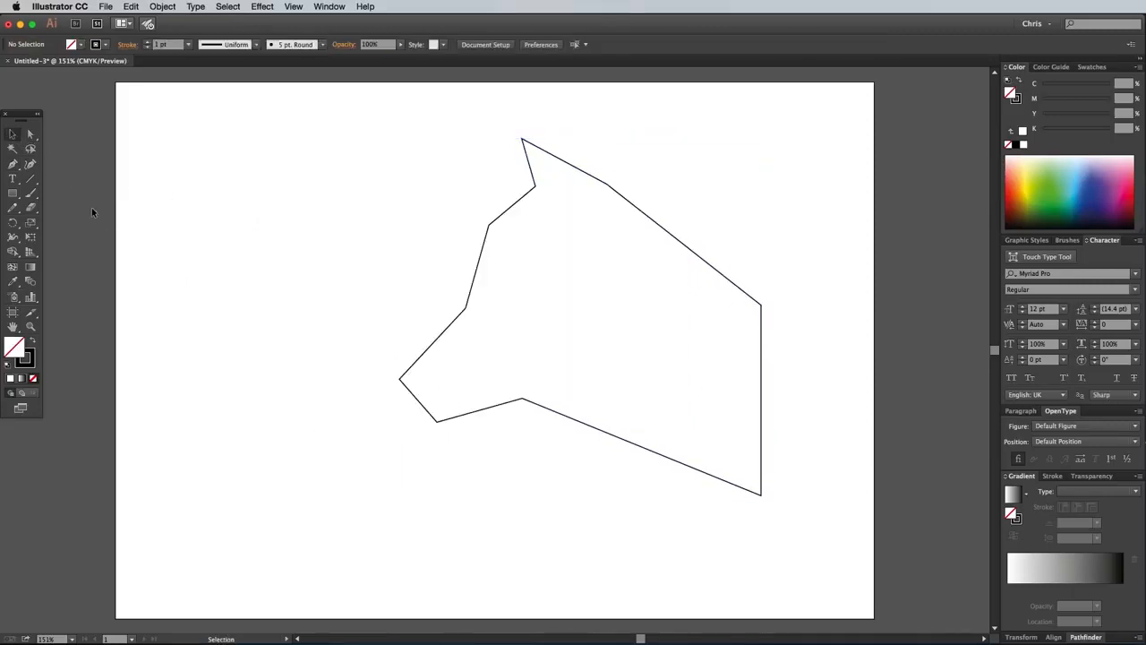
Reshape the outline's anchor points: lengthen the snout, raise the brow and ear tip, and lower the upper back corner.
left_click(31, 135)
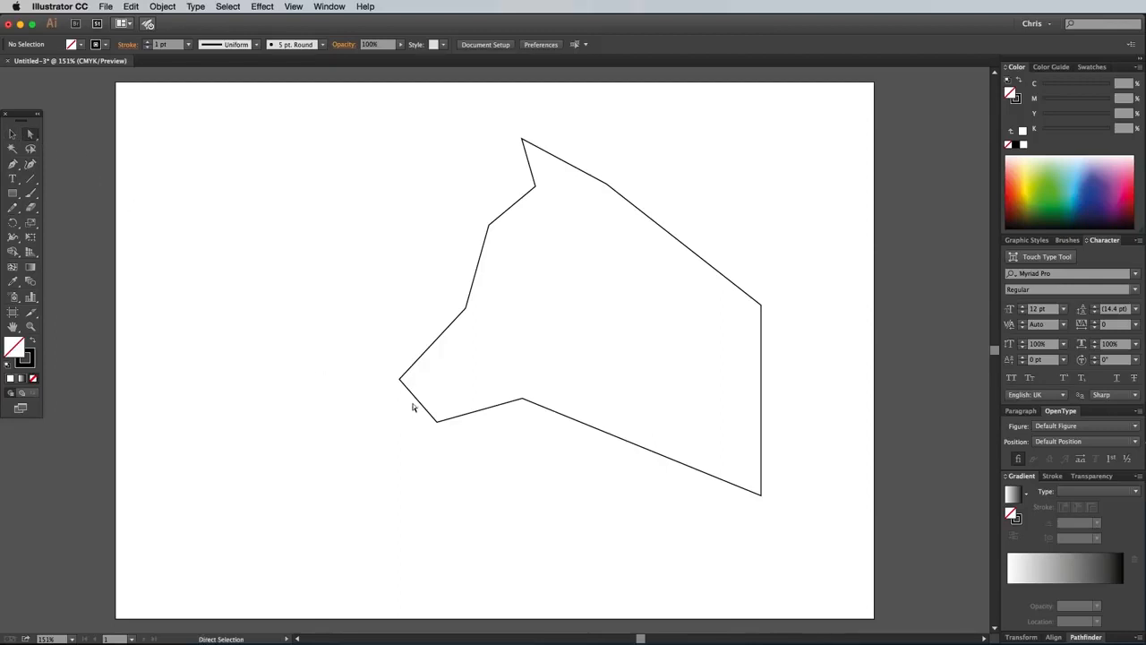
left_click_drag(411, 400, 389, 413)
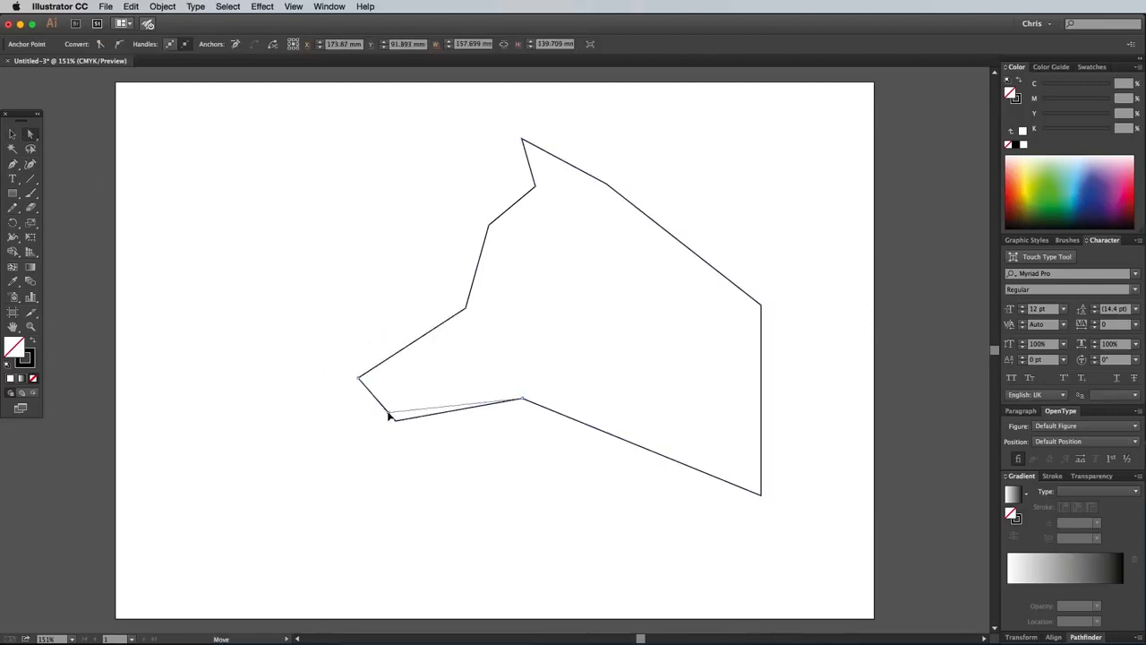
left_click(501, 403)
left_click_drag(466, 309, 475, 280)
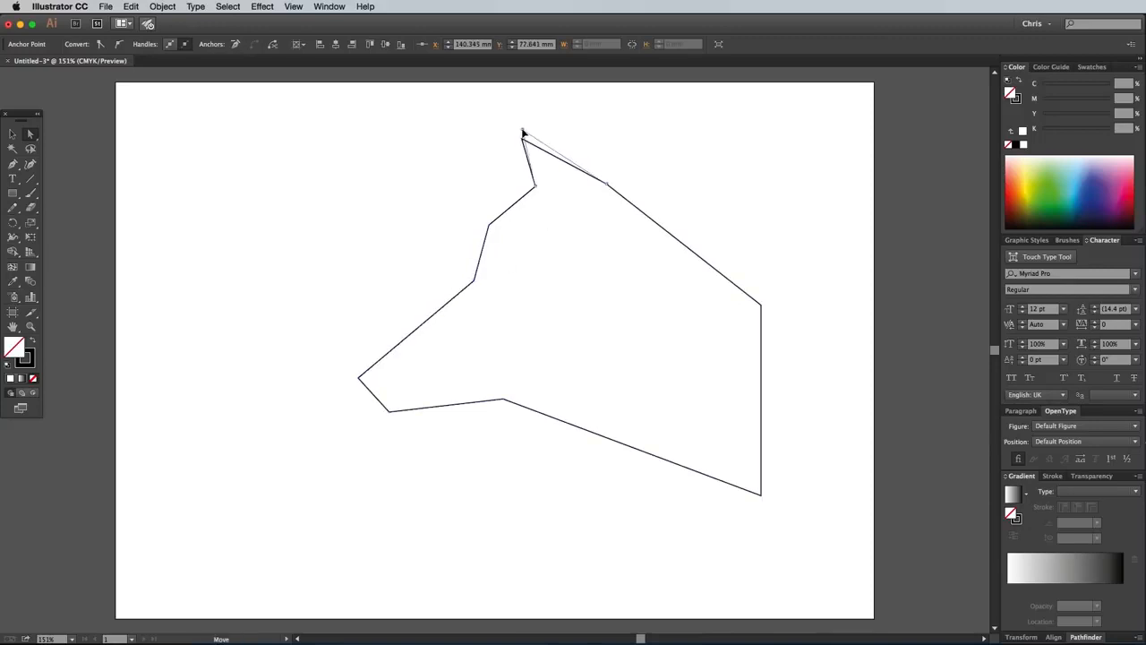
left_click_drag(523, 138, 521, 132)
left_click_drag(763, 311, 763, 329)
left_click(805, 382)
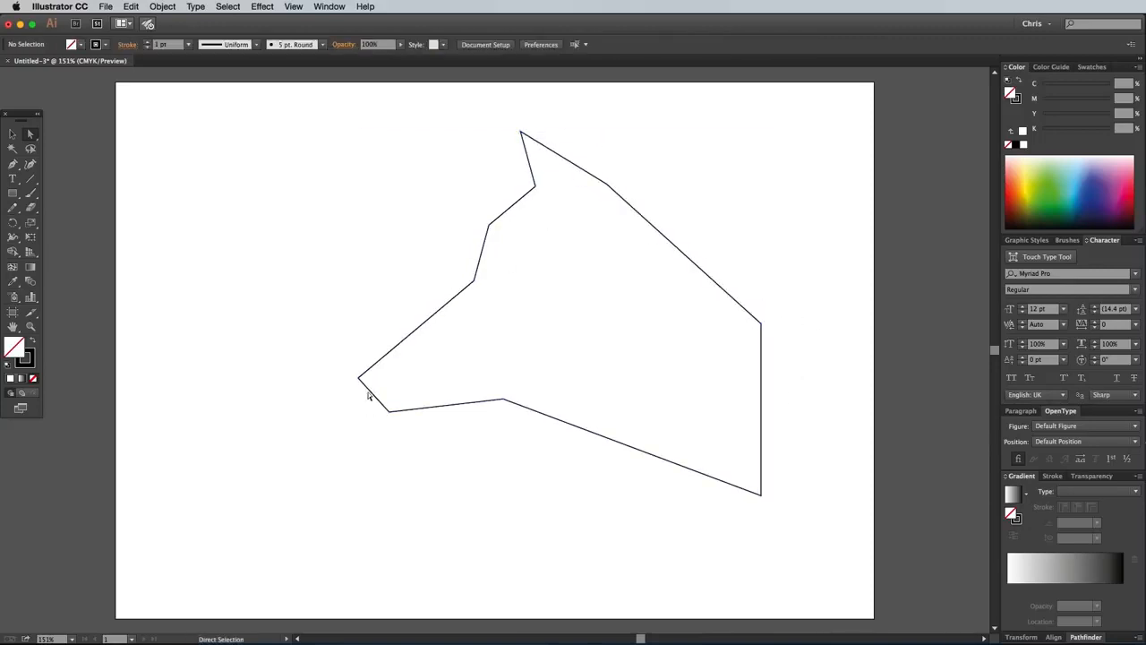
Pull the nose tip further outward and slightly up, and nudge the chin point upward.
left_click_drag(359, 377, 339, 368)
left_click(414, 476)
left_click_drag(390, 411, 390, 407)
left_click(418, 430)
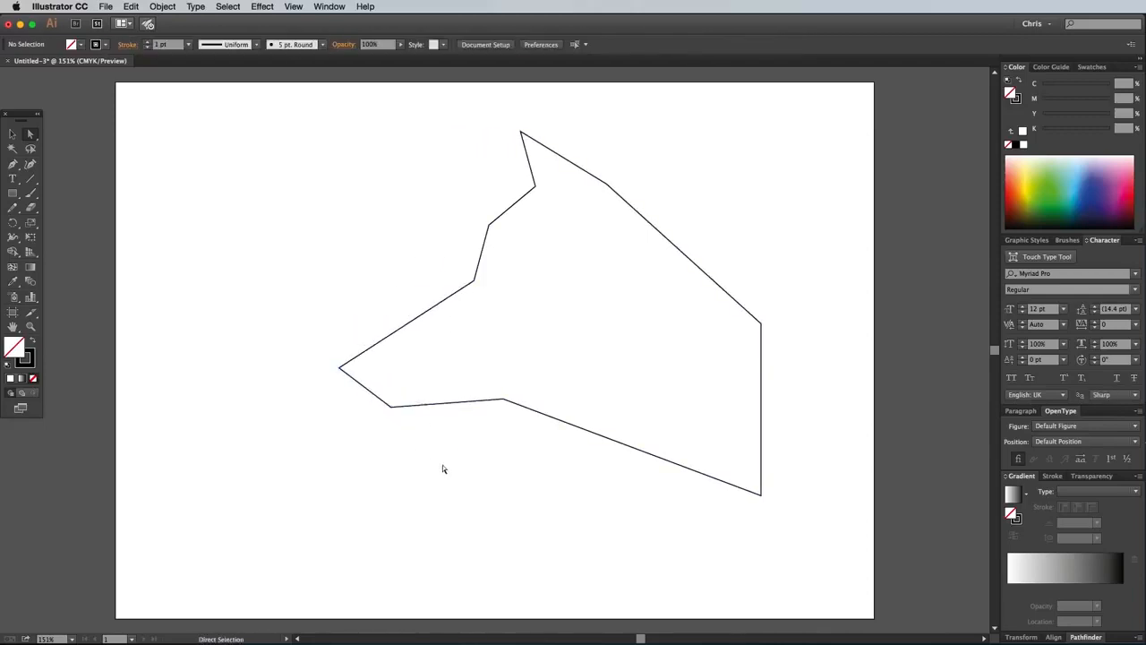
Turn on Smart Guides and draw the first straight lines connecting outline corners across the ear base, neck and snout.
left_click(294, 7)
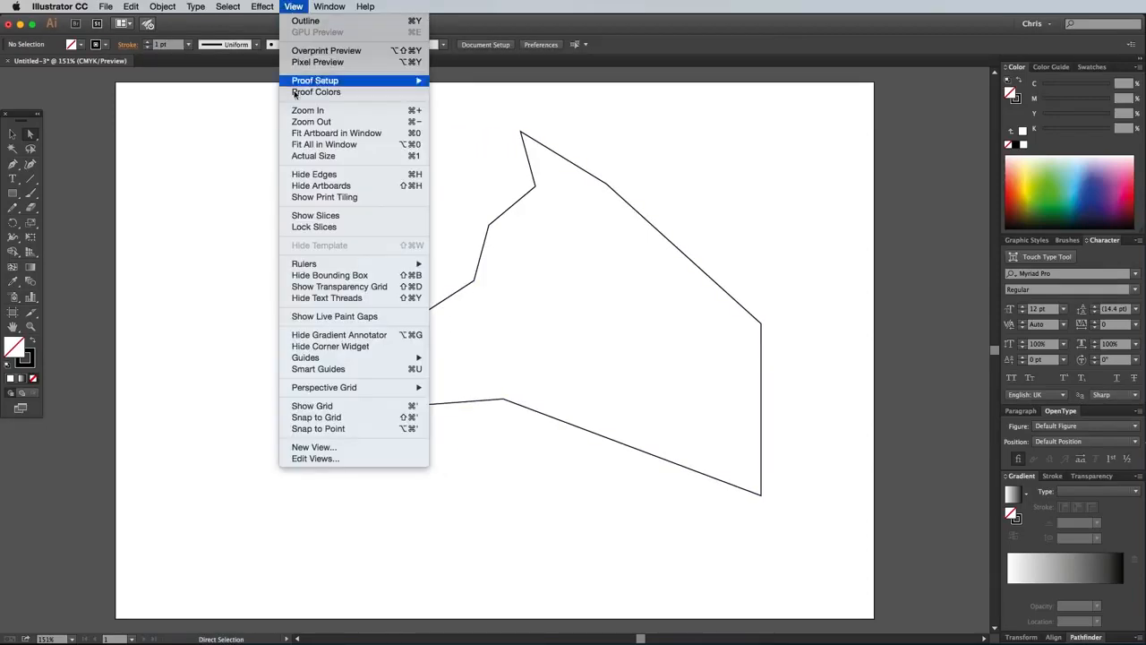
left_click(336, 369)
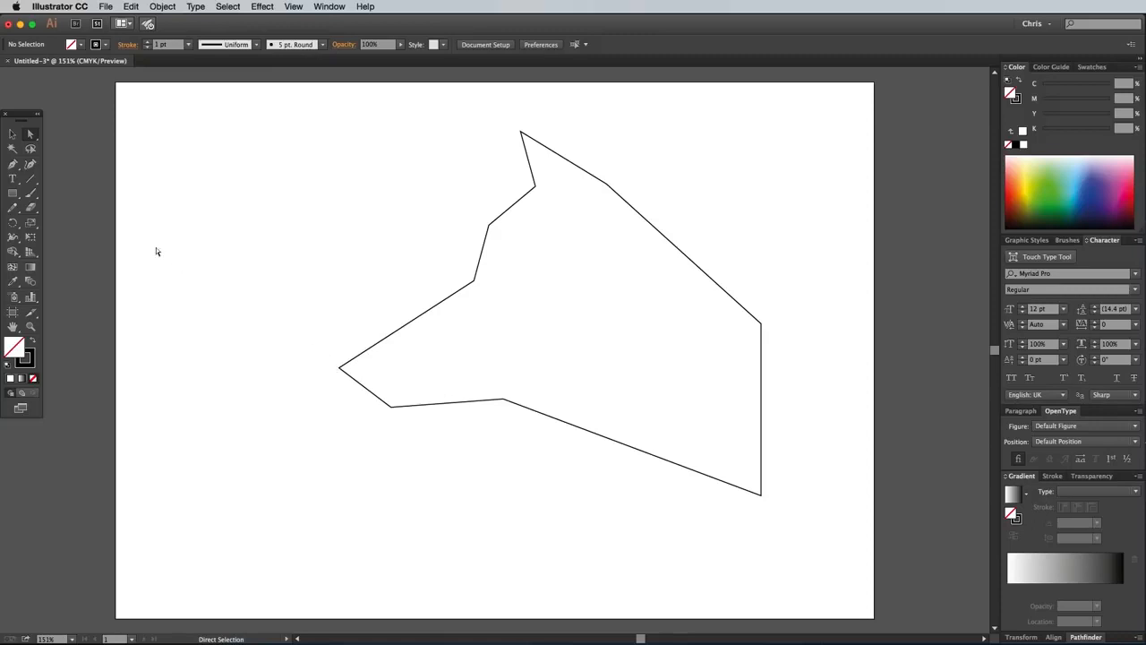
left_click(30, 178)
mouse_move(535, 186)
left_mouse_down()
mouse_move(606, 184)
mouse_move(750, 448)
mouse_move(761, 494)
mouse_move(475, 282)
left_mouse_up()
left_click_drag(503, 399, 340, 368)
left_click_drag(392, 406, 475, 282)
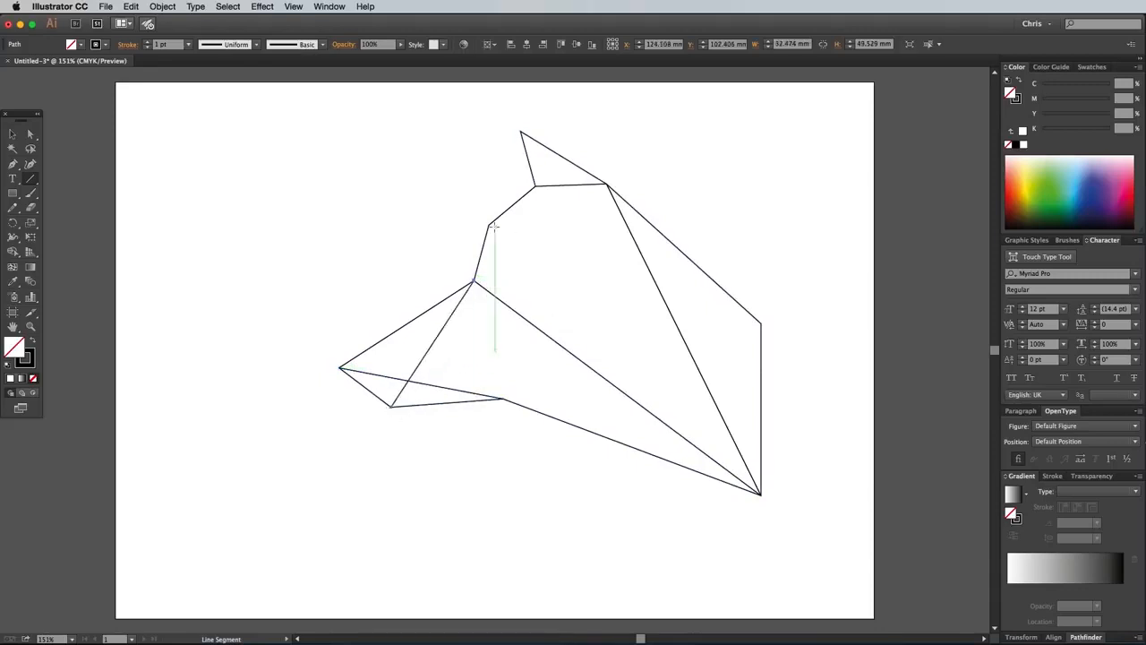
Criss-cross the head with more lines linking the forehead, ear base, brow, nose, throat and upper back corners.
left_click_drag(488, 226, 760, 323)
left_click_drag(760, 322, 503, 398)
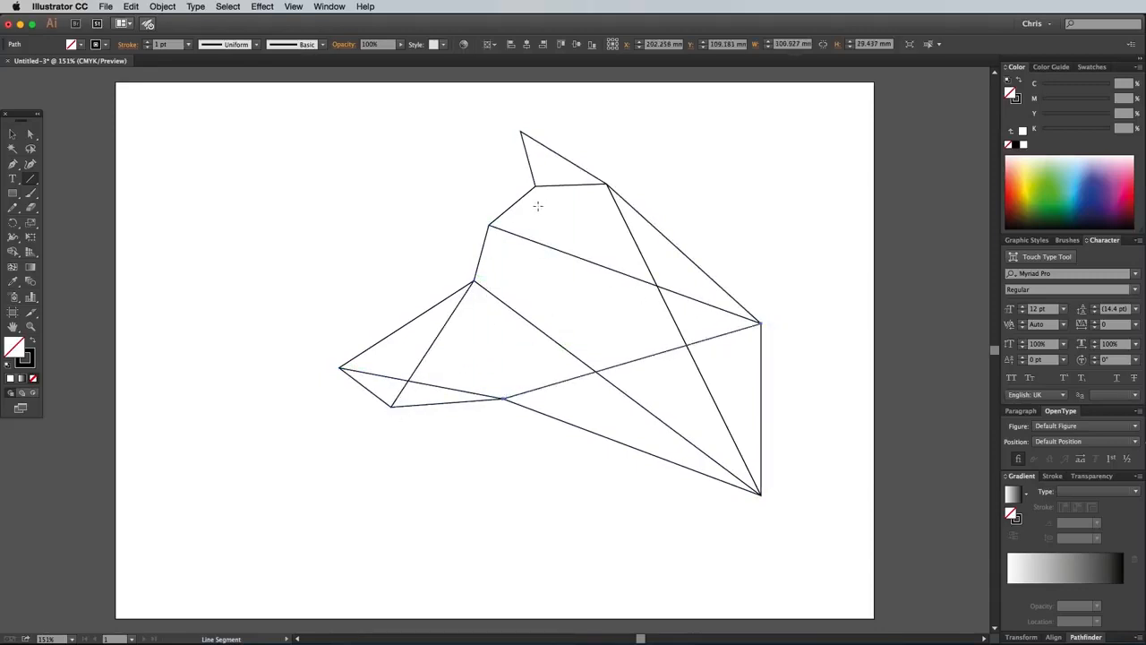
left_click_drag(535, 185, 503, 399)
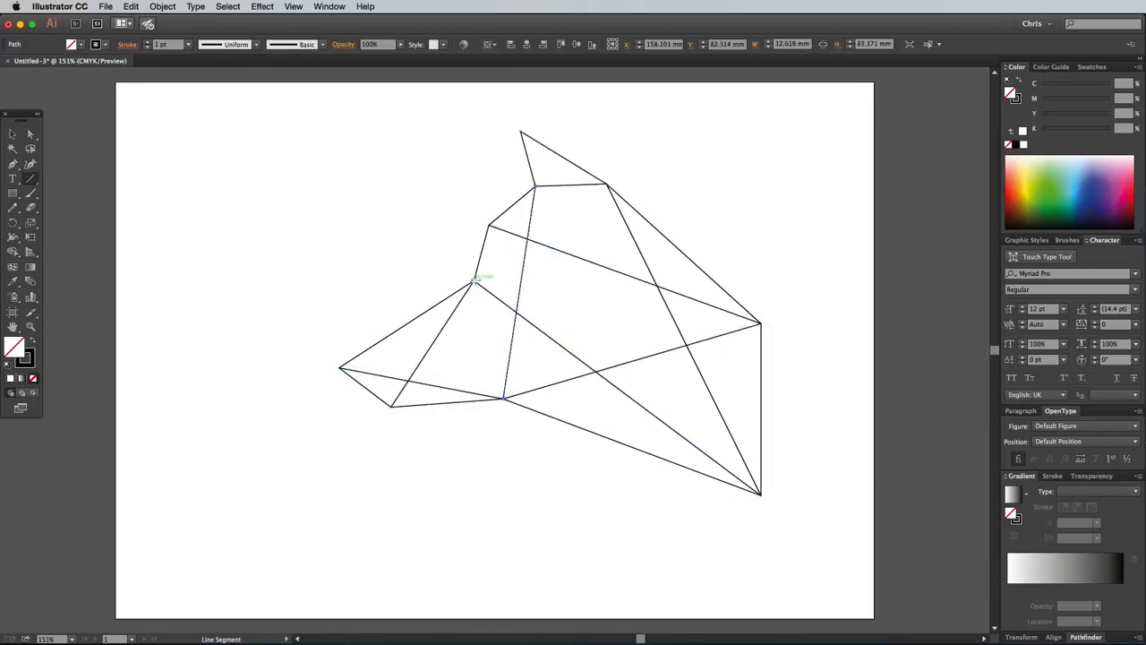
left_click_drag(475, 282, 607, 185)
left_click_drag(340, 367, 759, 322)
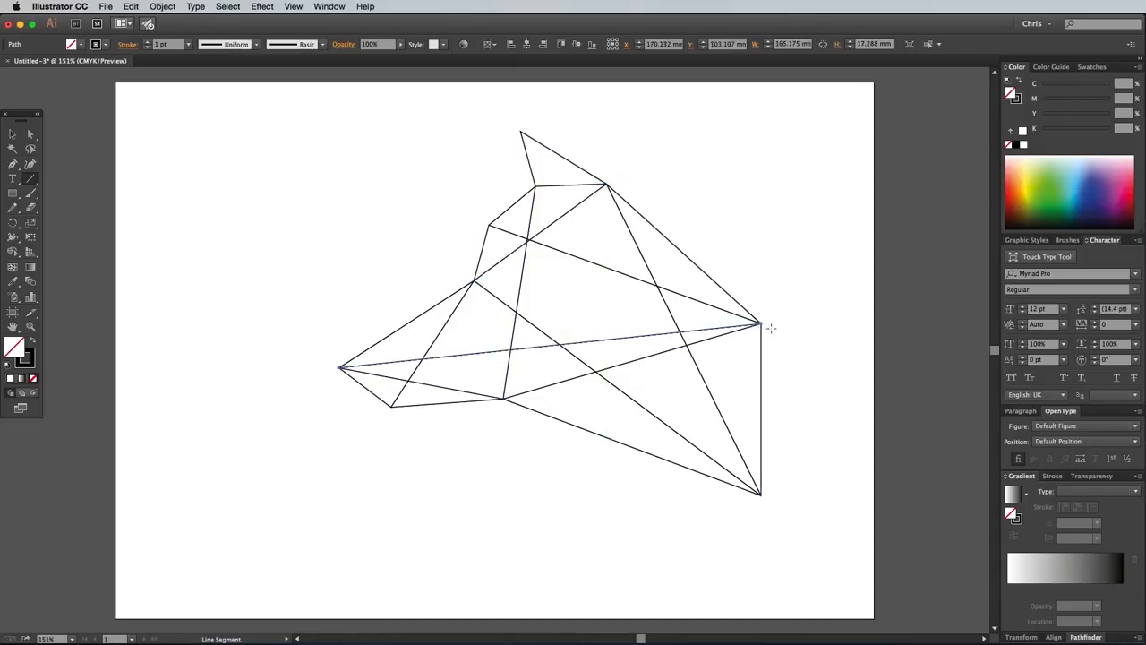
left_click_drag(606, 184, 503, 398)
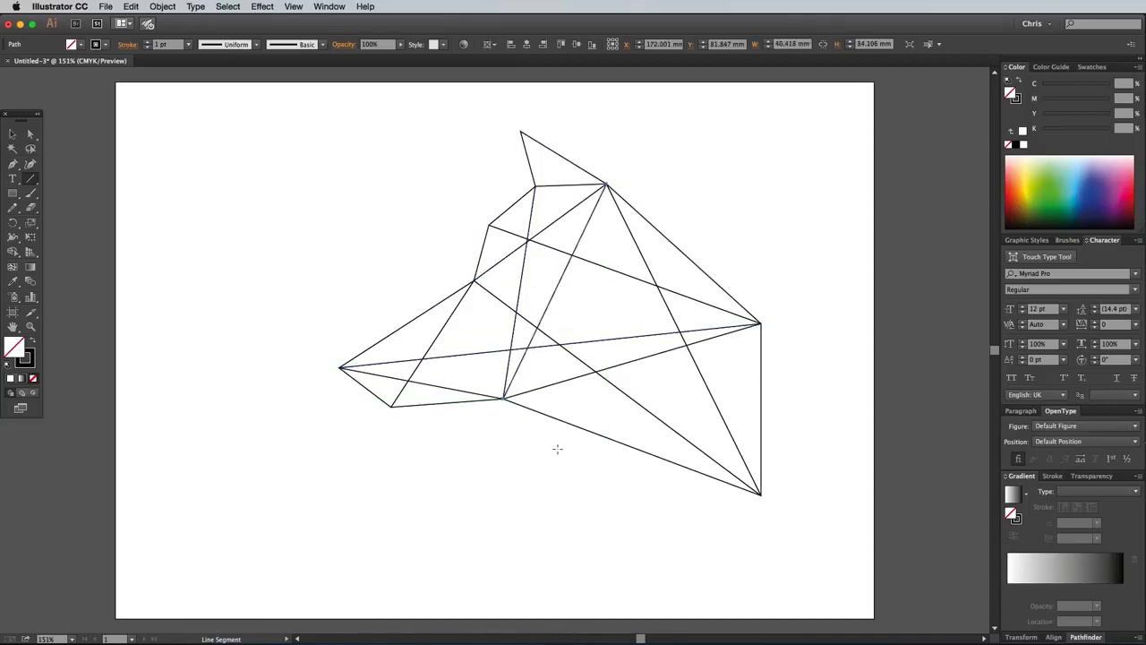
Undo the trial line from the chin to the back of the ear and delete the line from the forehead to the upper back corner.
left_click_drag(391, 406, 607, 185)
key("super+z")
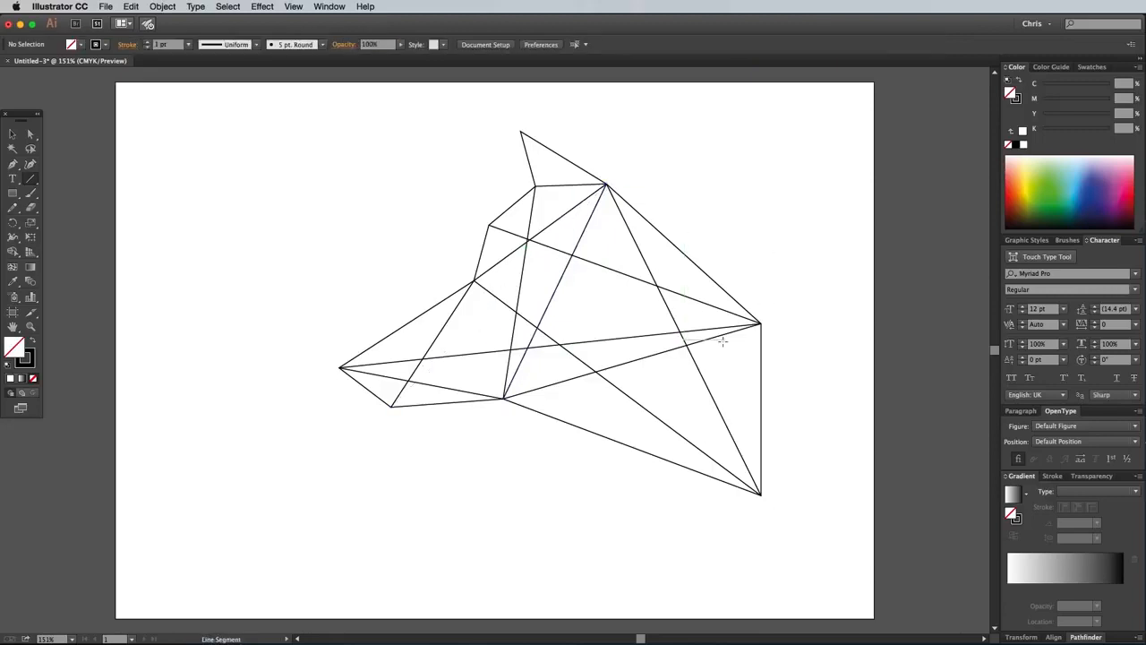
left_click(632, 277, "super")
key("Delete")
Connect the front ear base to the lower back corner and the upper back corner to the brow, removing the stray line at the forehead.
left_click_drag(535, 186, 760, 493)
left_click_drag(489, 224, 407, 217)
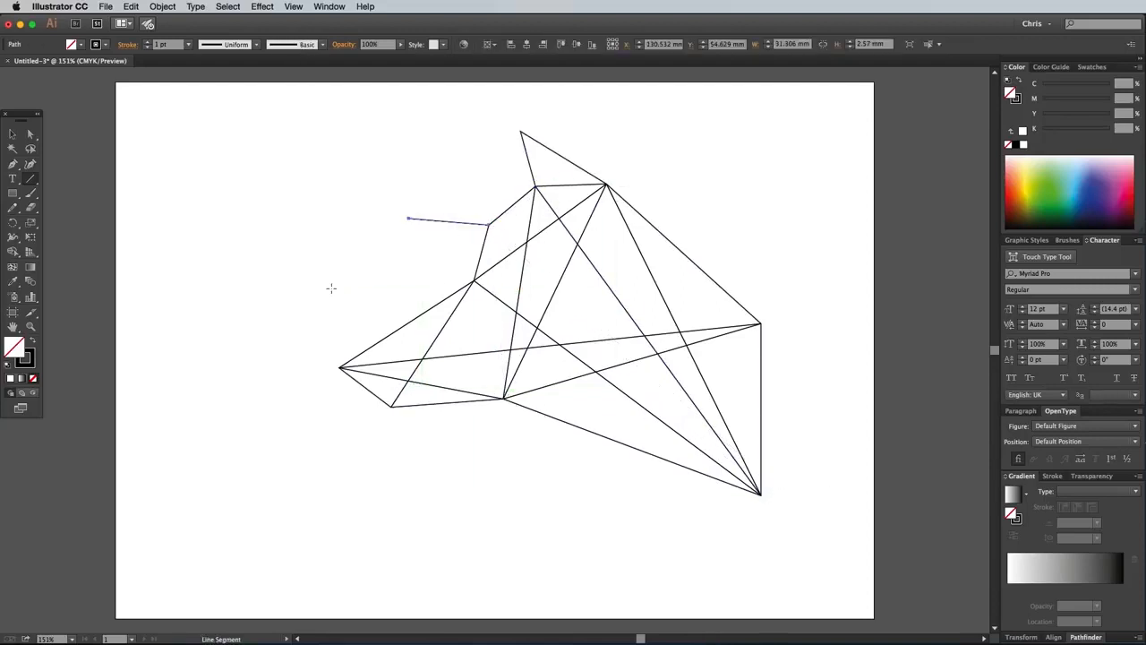
key("Delete")
left_click_drag(760, 323, 474, 281)
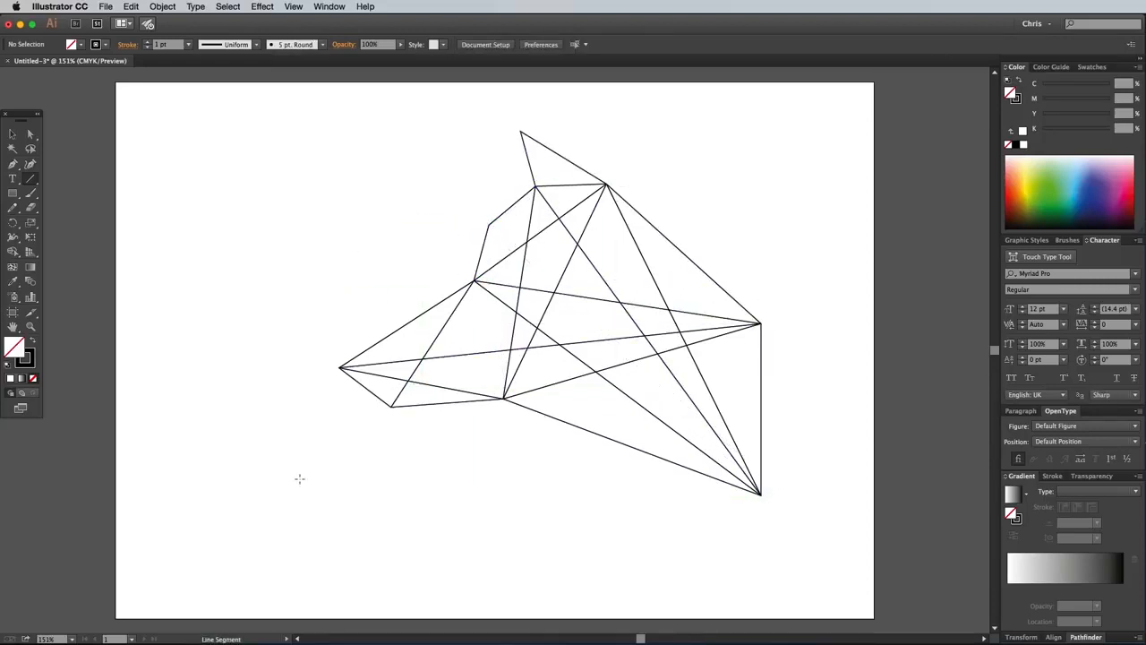
Select the outline with all its lines and split them into separate facets using the Pathfinder Divide operation.
left_click(13, 134)
left_click_drag(307, 125, 858, 533)
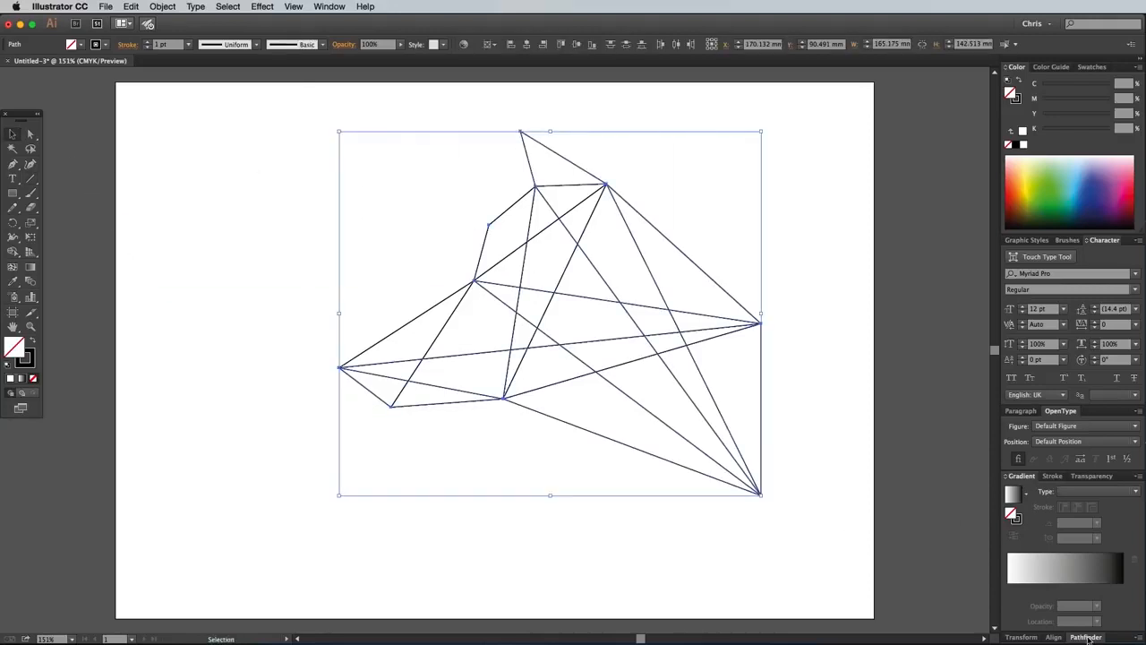
left_click_drag(1088, 638, 763, 319)
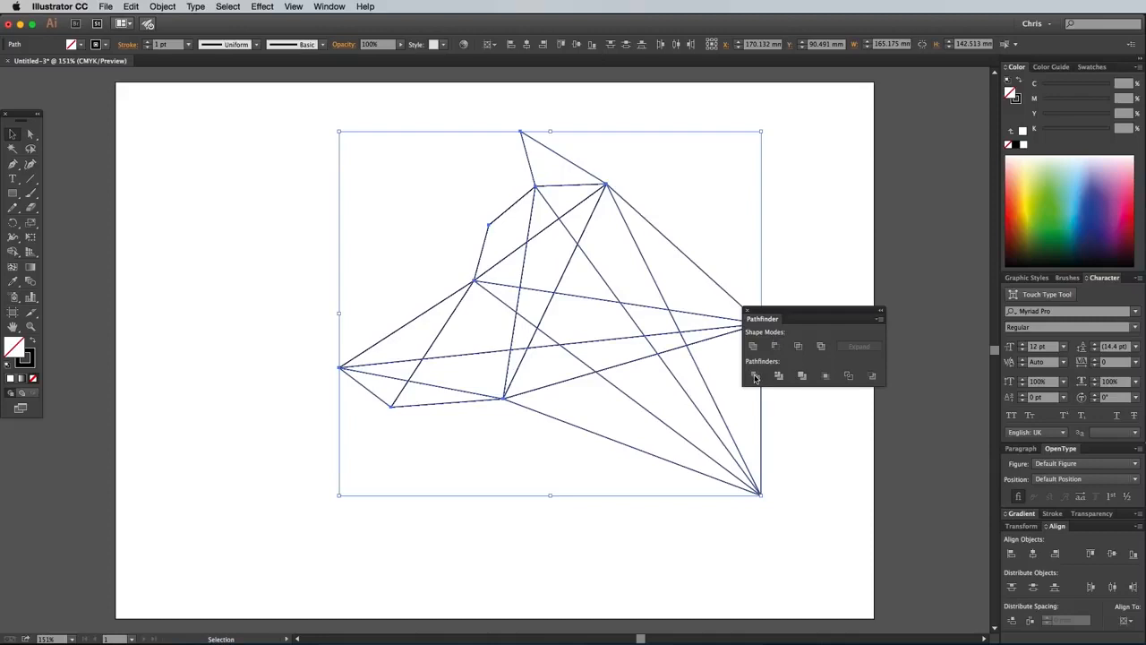
left_click(755, 377)
left_click_drag(762, 319, 1053, 636)
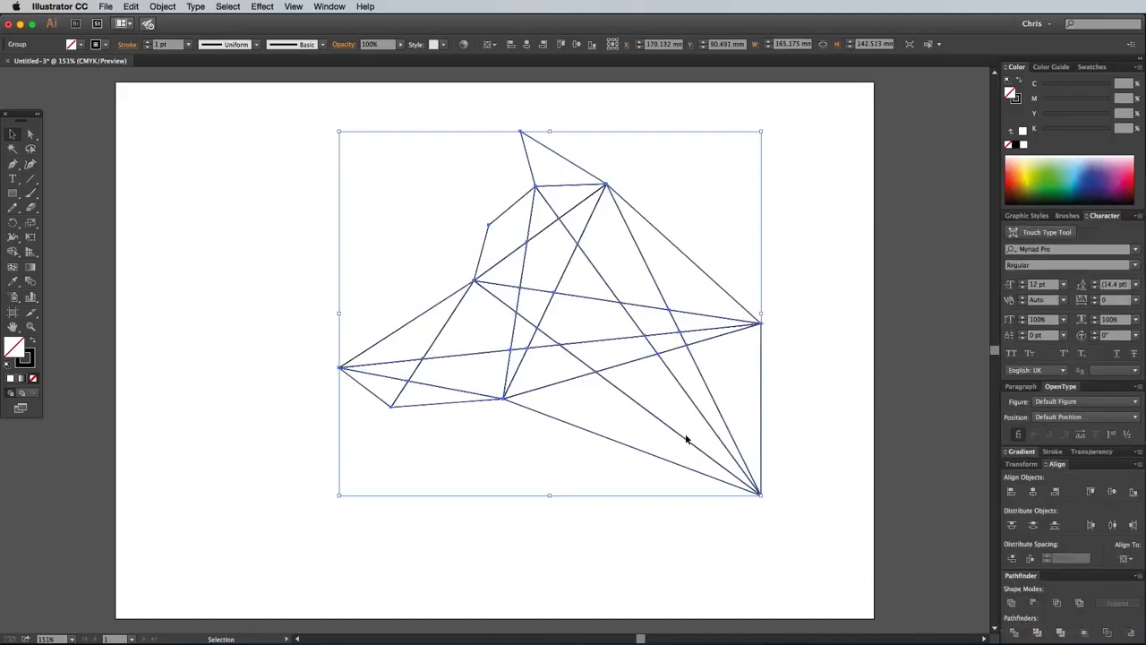
Ungroup the divided facets and swap their fill and stroke for a black fill without stroke, leaving everything deselected.
right_click(501, 262)
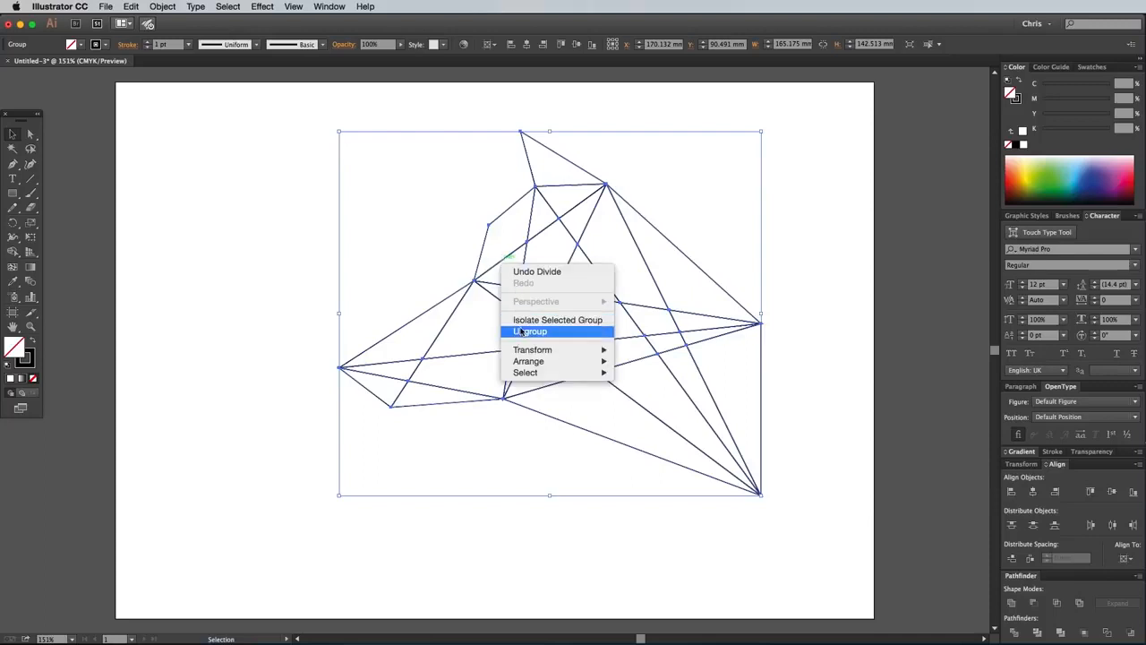
left_click(518, 332)
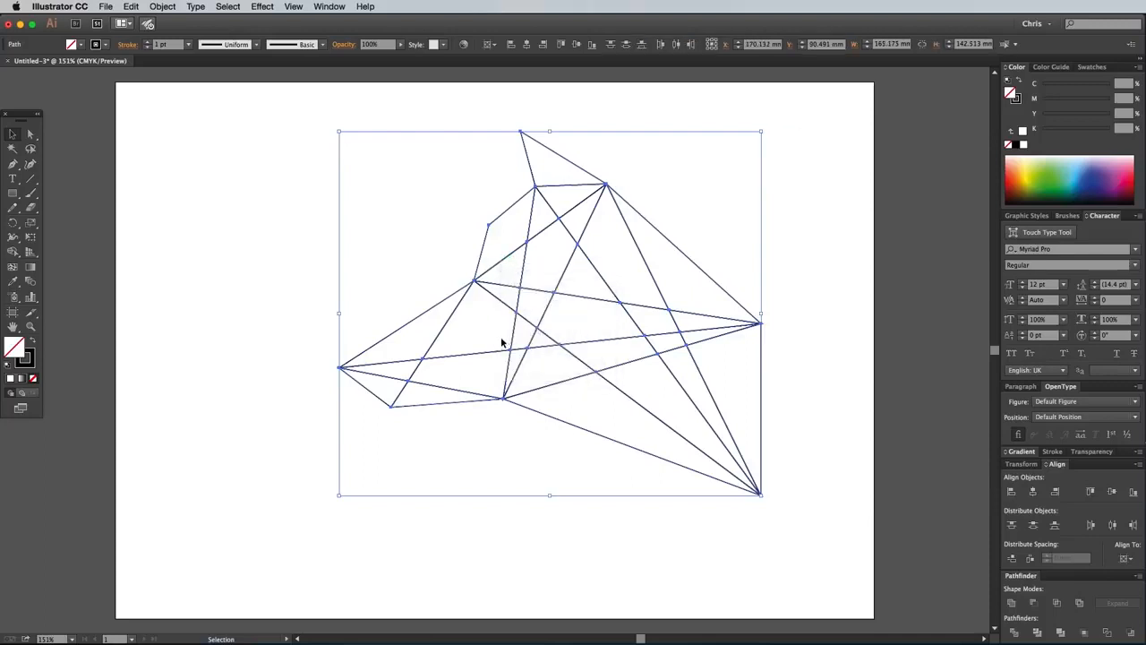
left_click(33, 344)
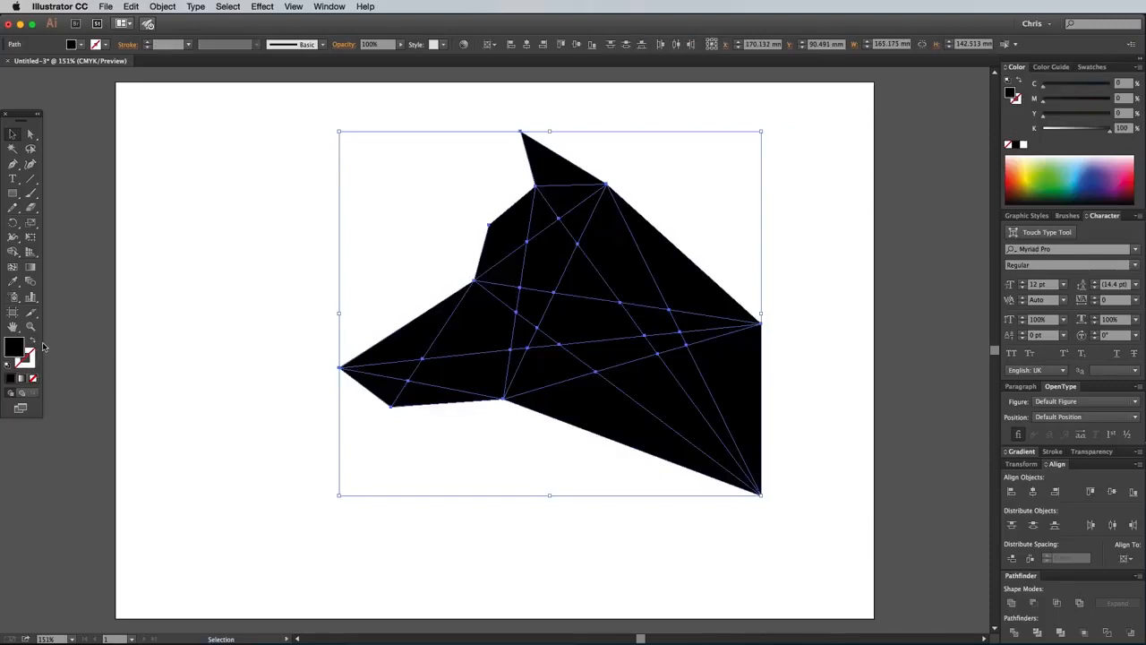
left_click(304, 309)
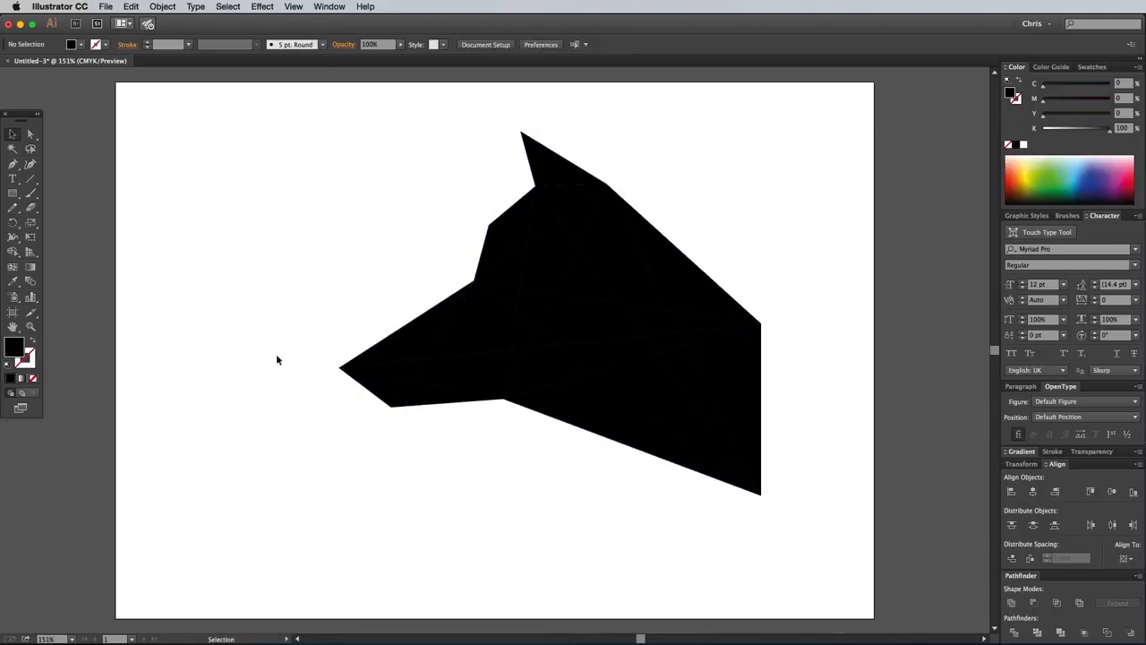
Draw a black square about 20 mm wide beside the wolf head and add two evenly spaced copies below it.
left_click(12, 192)
left_click_drag(145, 124, 195, 175)
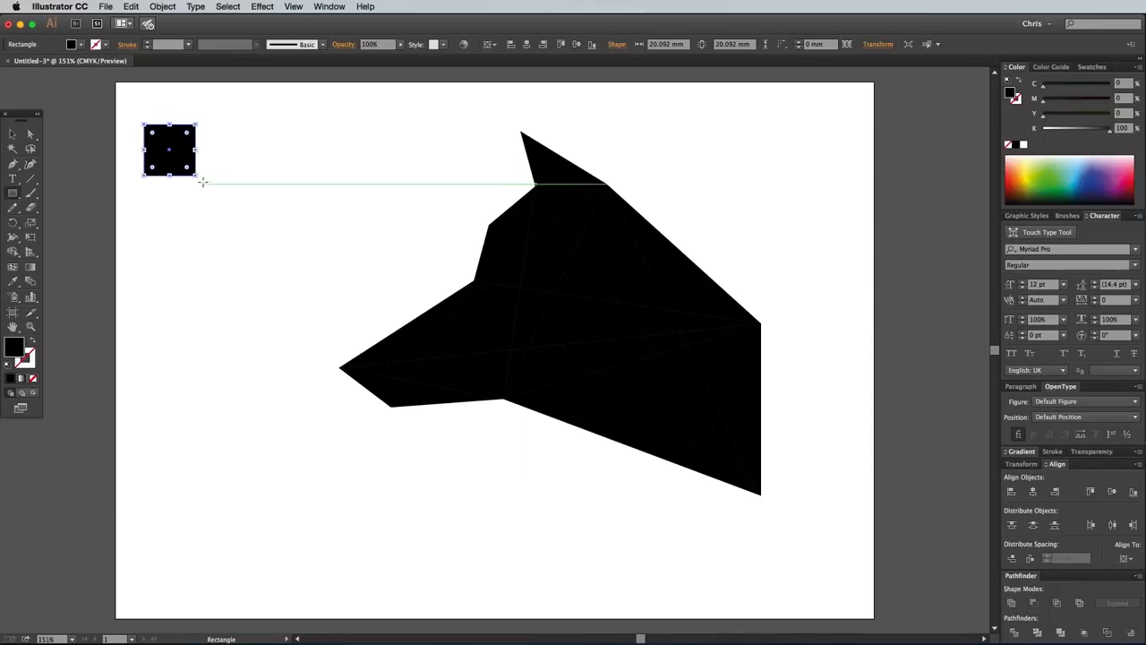
left_click(13, 134)
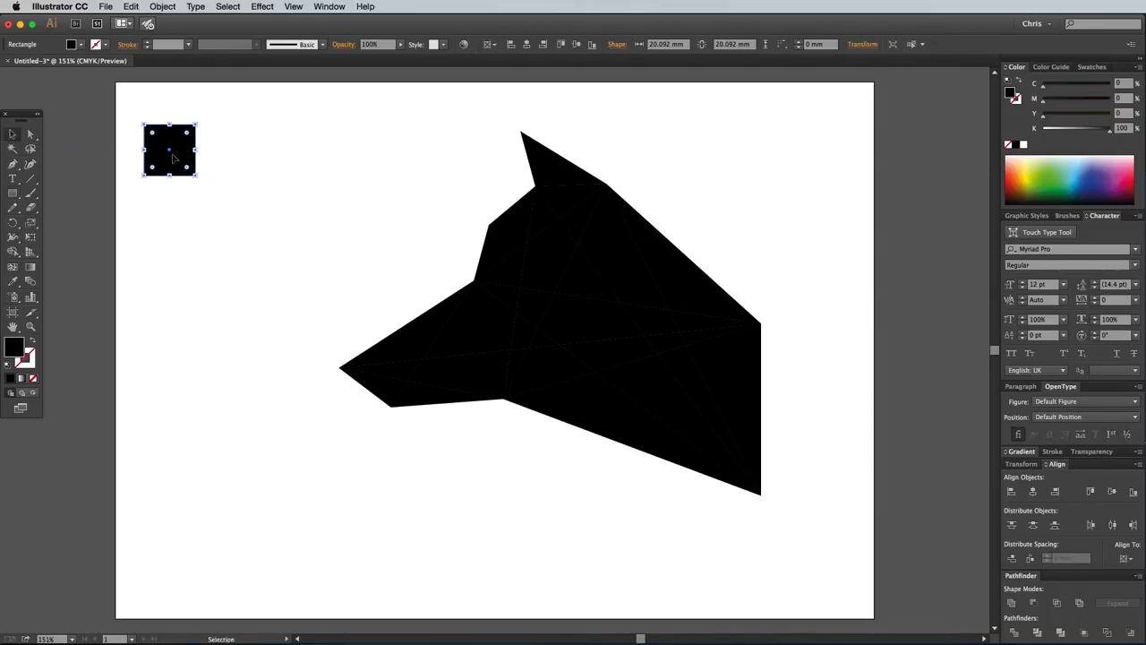
left_click_drag(177, 159, 189, 221)
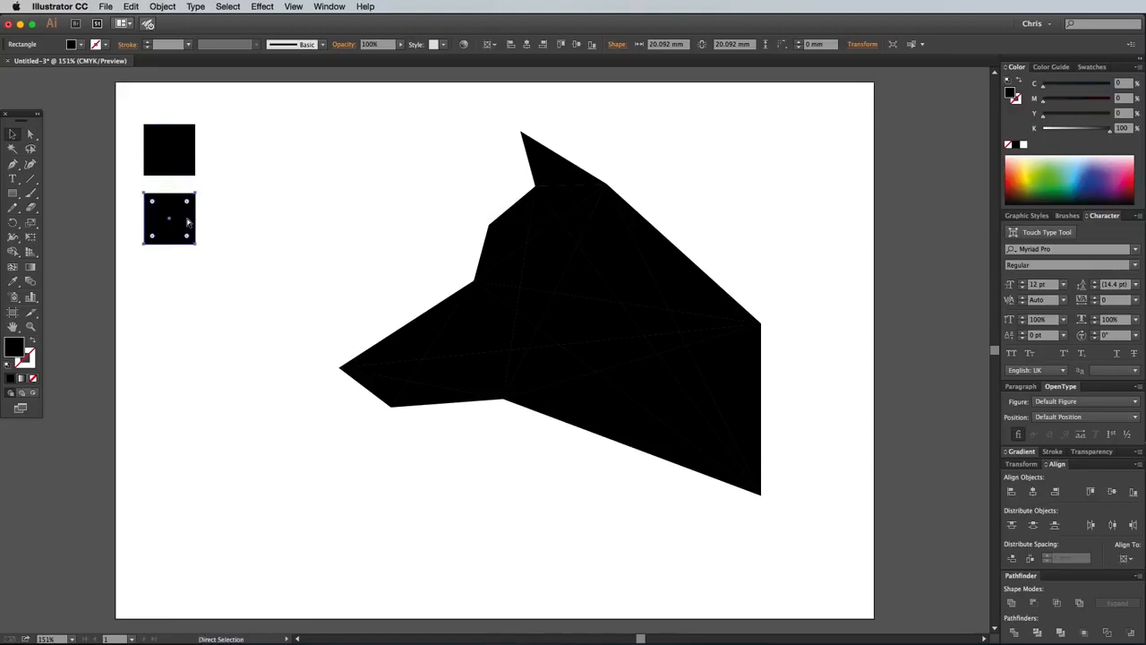
key("ctrl+d")
Fill the uppermost square with a linear gradient from black to the K=80 dark grey swatch.
left_click(166, 159)
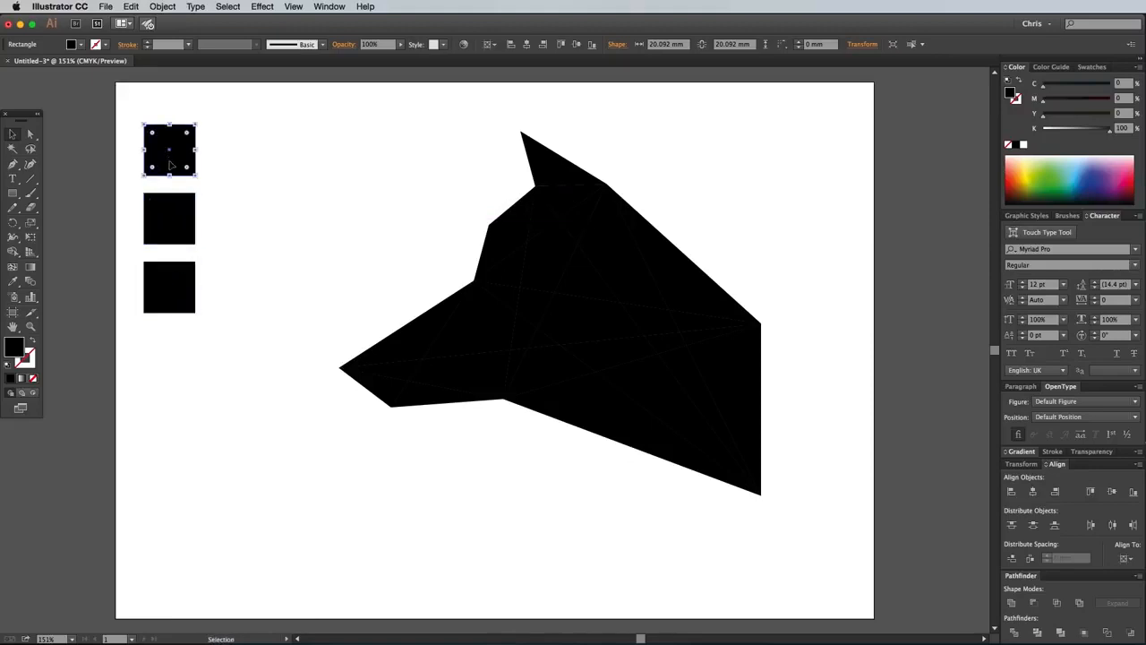
left_click(1024, 452)
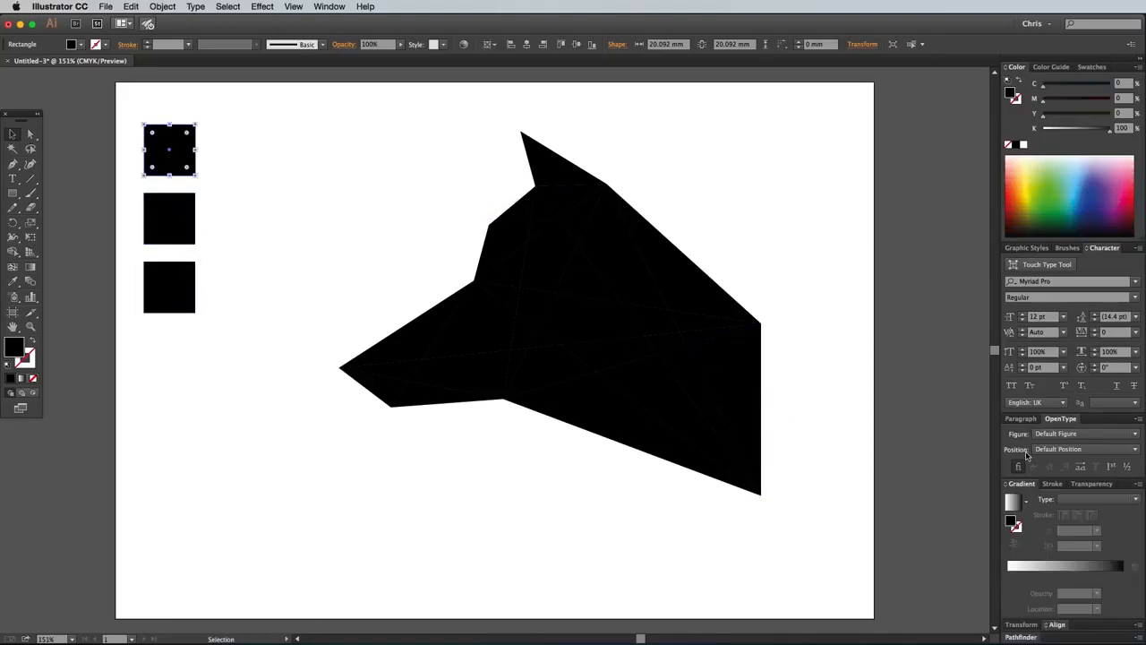
left_click(1013, 502)
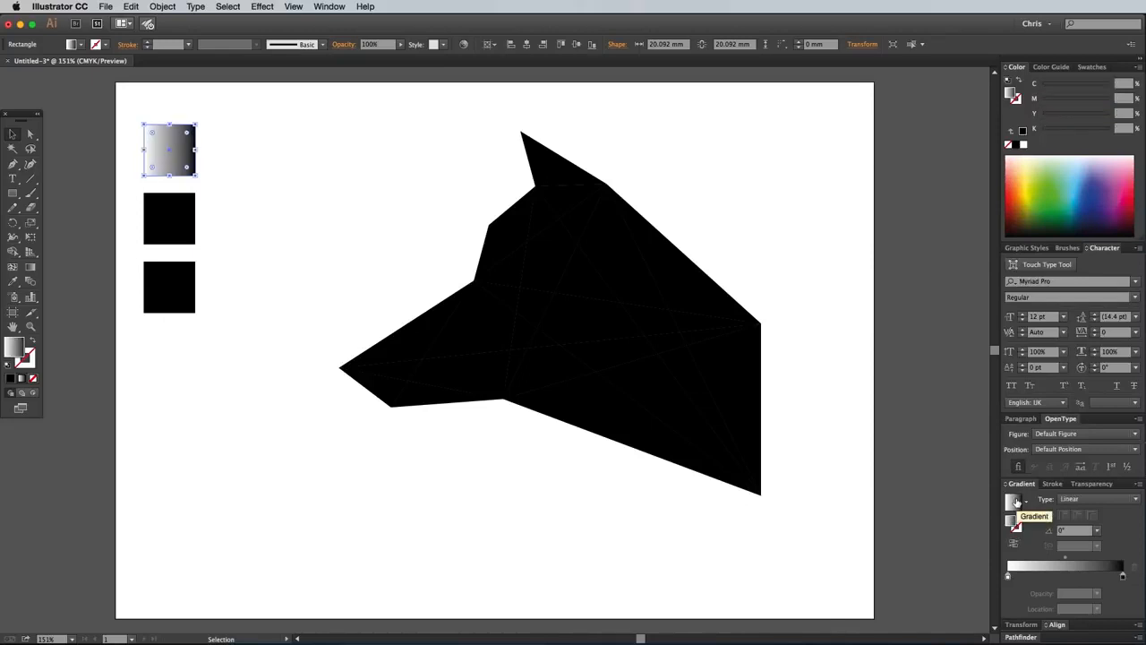
left_click(1090, 67)
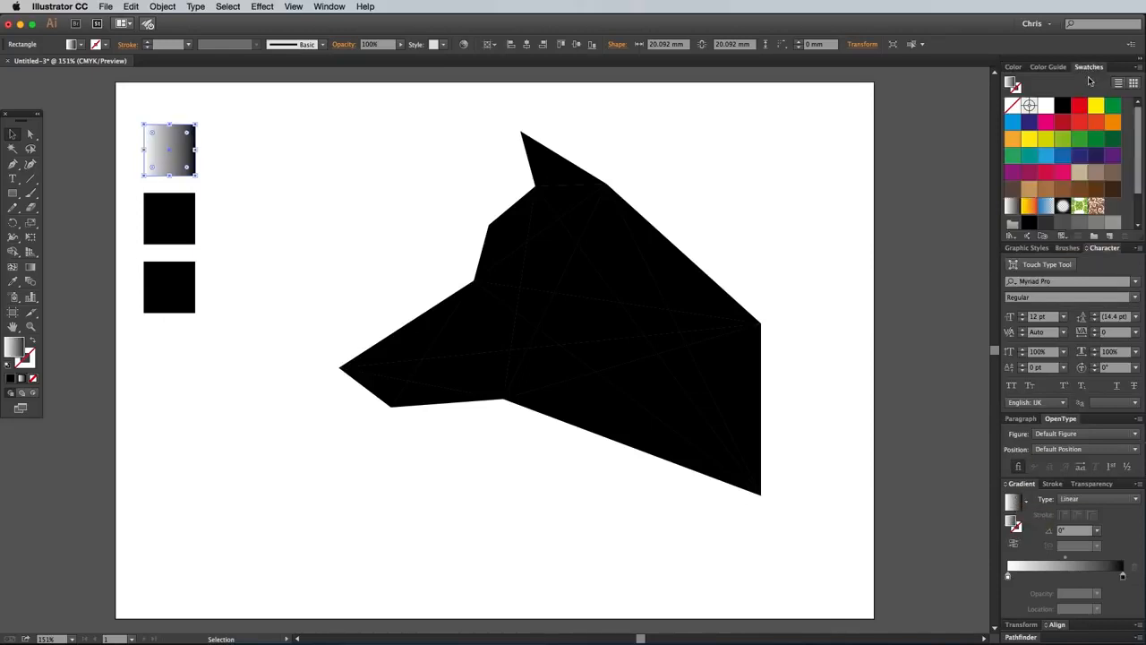
left_click_drag(1139, 173, 1139, 209)
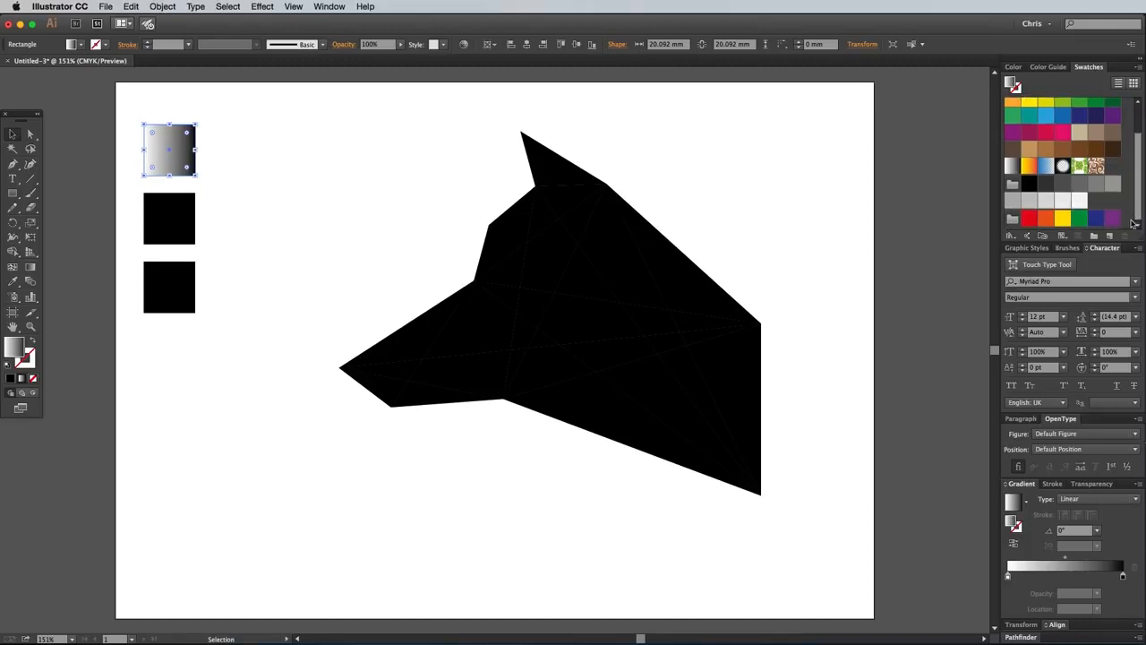
left_click_drag(1030, 185, 1010, 575)
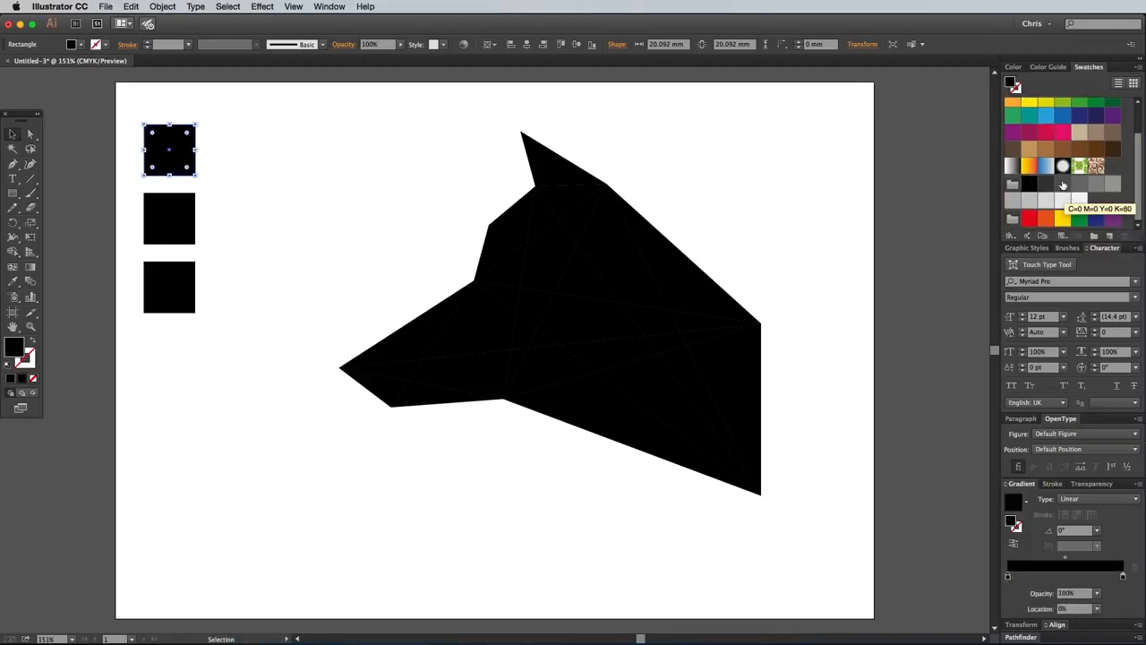
left_click(1123, 575)
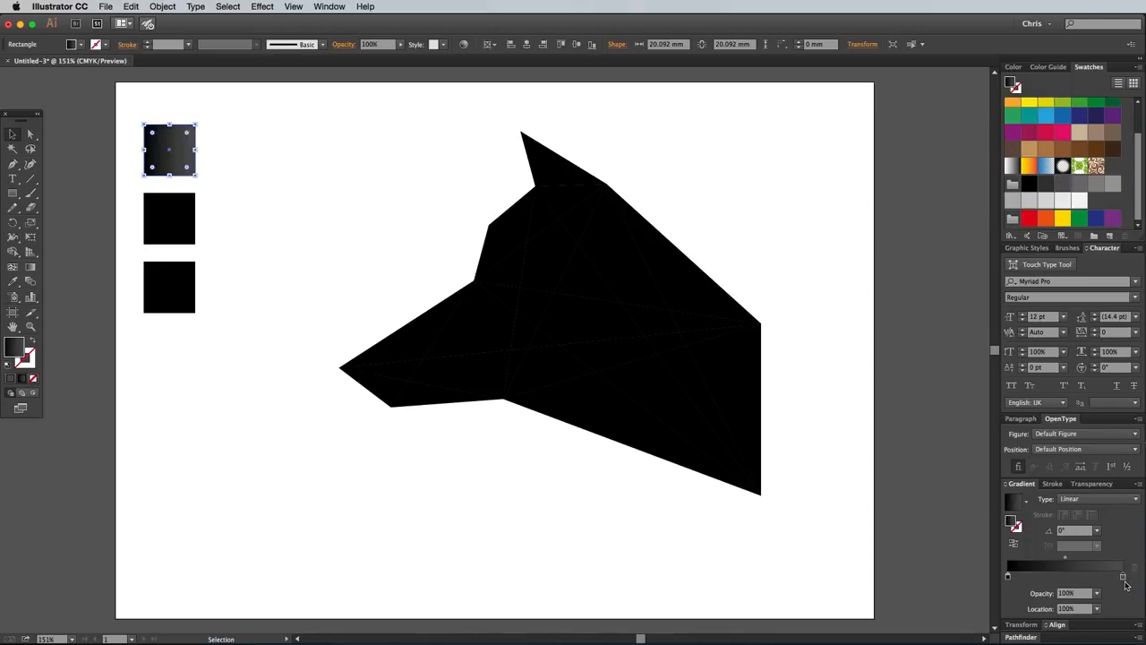
Fill the middle square with a linear gradient running from a dark grey swatch to a medium grey one.
left_click(182, 230)
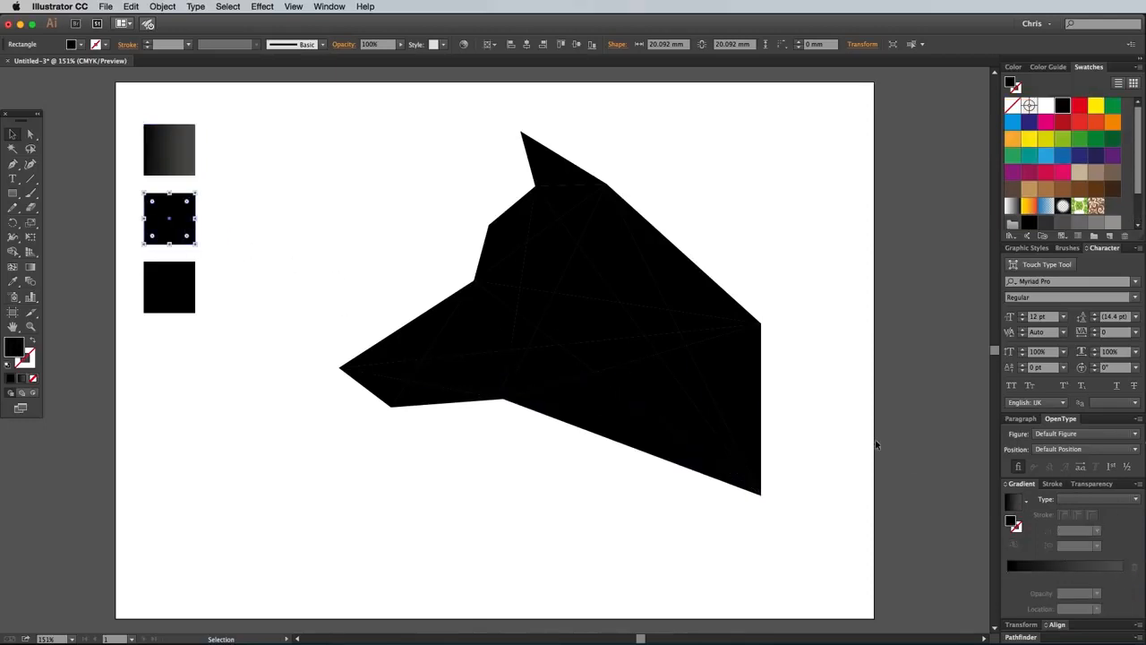
left_click(1018, 507)
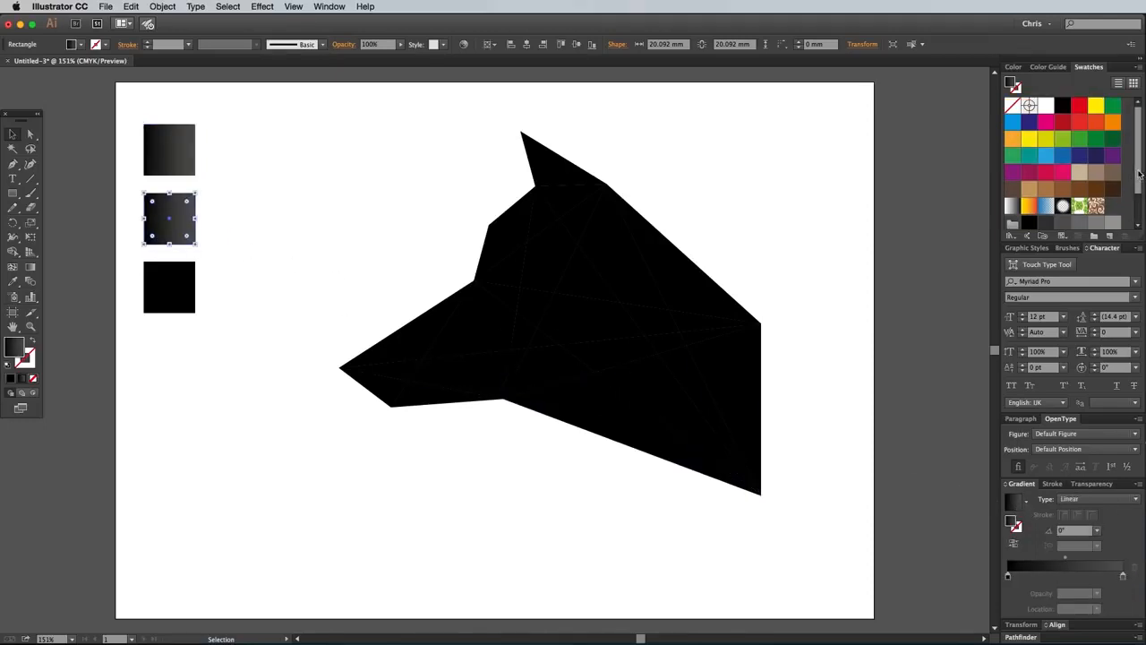
scroll(1098, 190, "down", 2)
left_click_drag(1079, 204, 1009, 577)
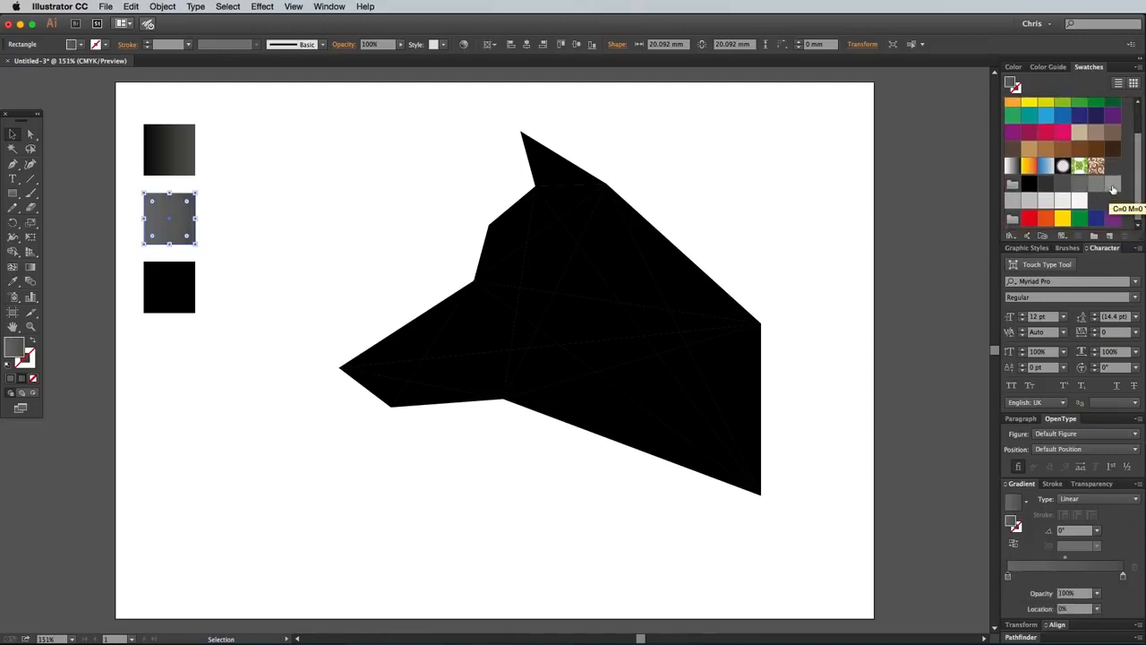
left_click_drag(1126, 581, 1125, 580)
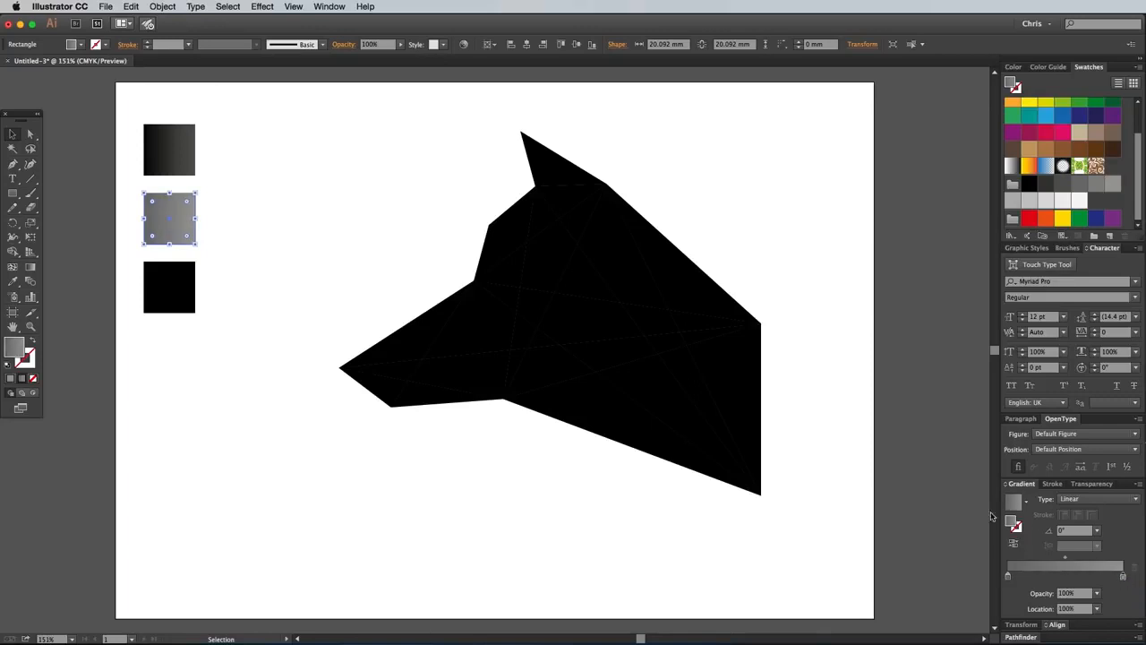
Fill the lowest square with a linear gradient of two light grey swatches and deselect it.
left_click(168, 298)
left_click(1013, 503)
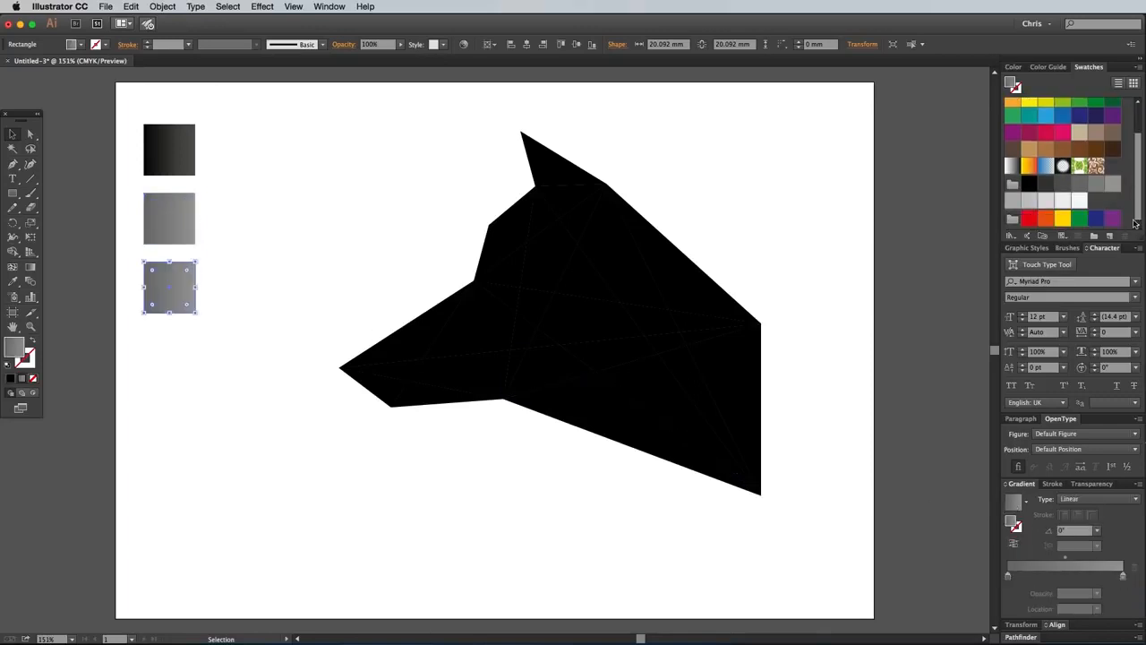
left_click(1124, 576)
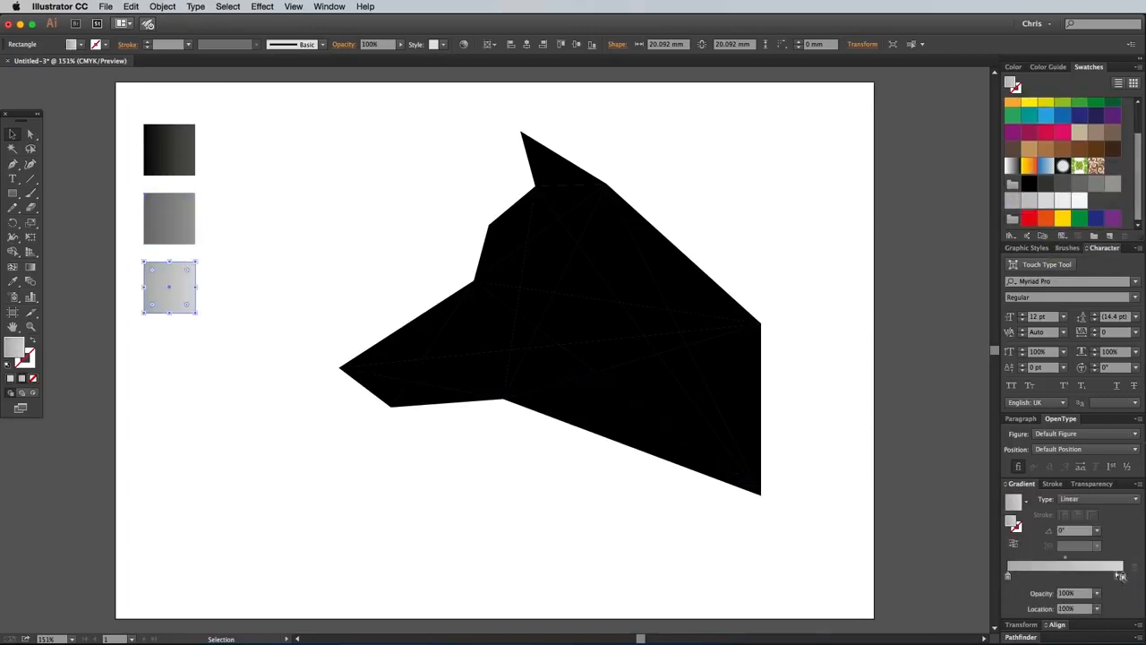
left_click(324, 277)
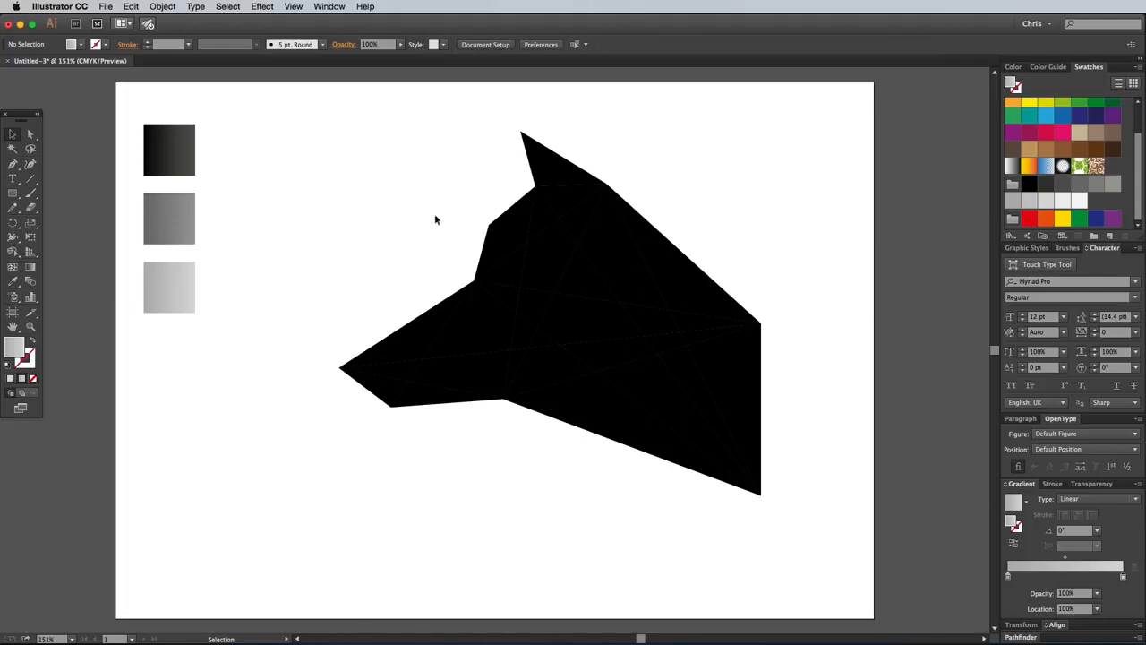
Copy the black-to-dark-grey gradient onto the forehead, muzzle tip, central cheek and behind-the-ear facets with the Eyedropper, and lock these facets.
left_click(515, 237)
left_click(647, 347, "shift")
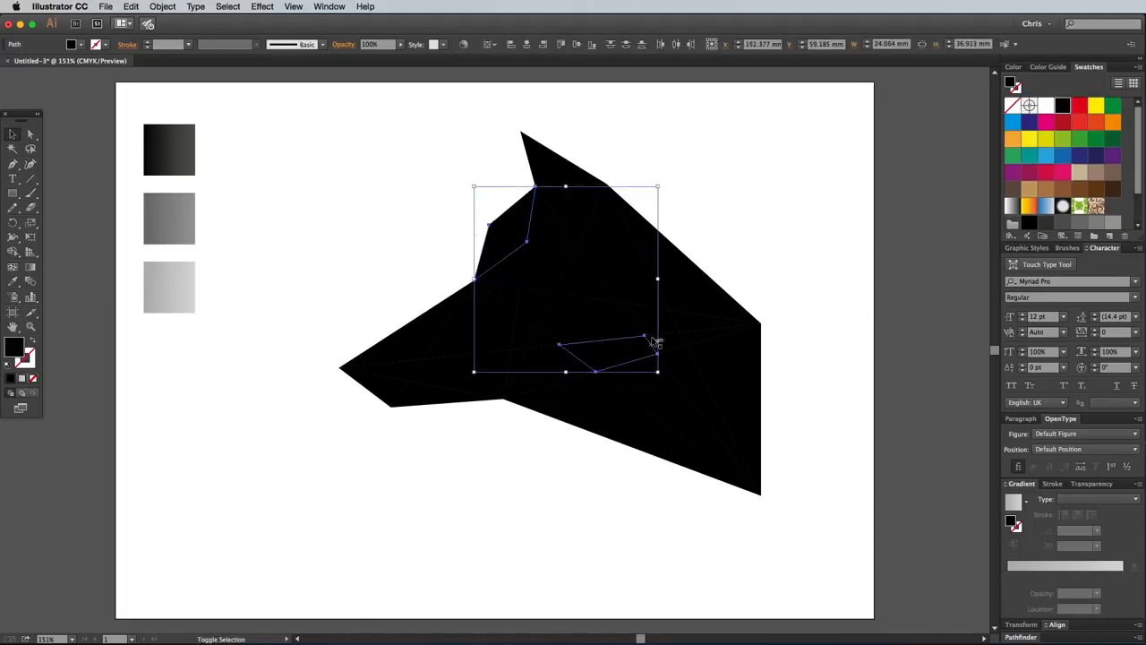
left_click(630, 248, "shift")
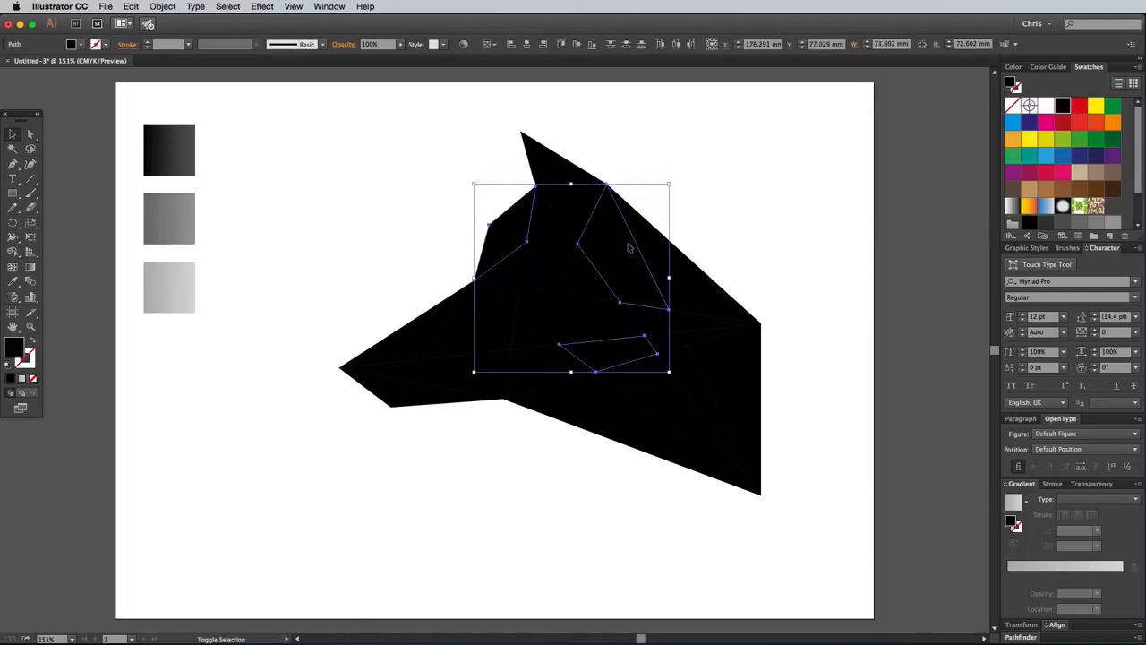
left_click(403, 377, "shift")
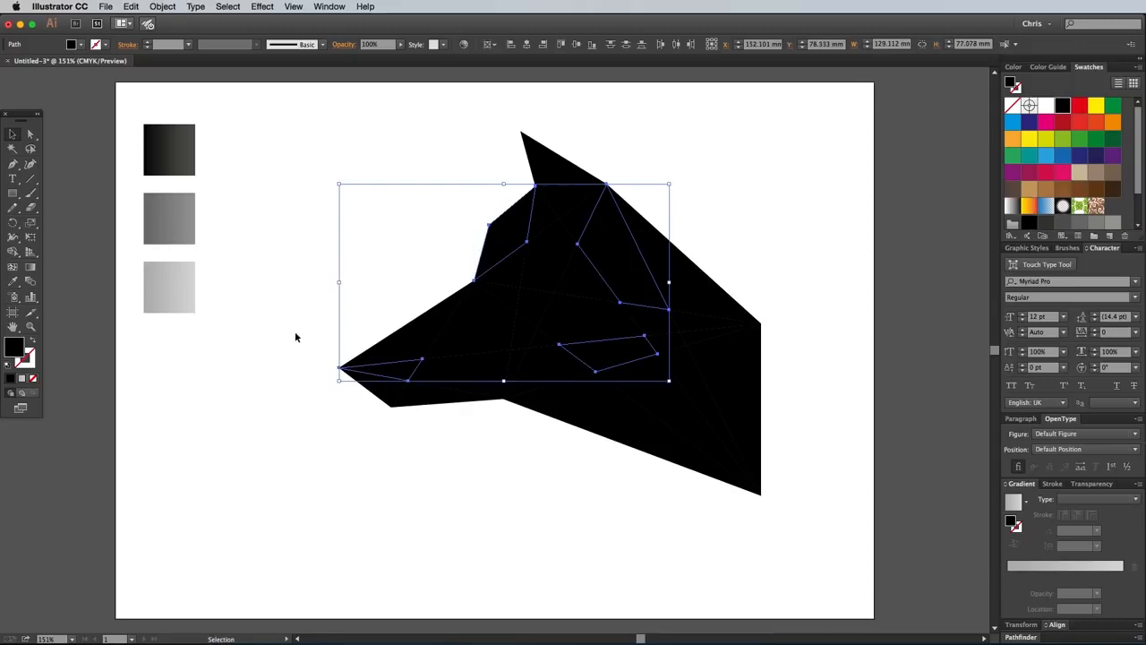
left_click(13, 282)
left_click(164, 152)
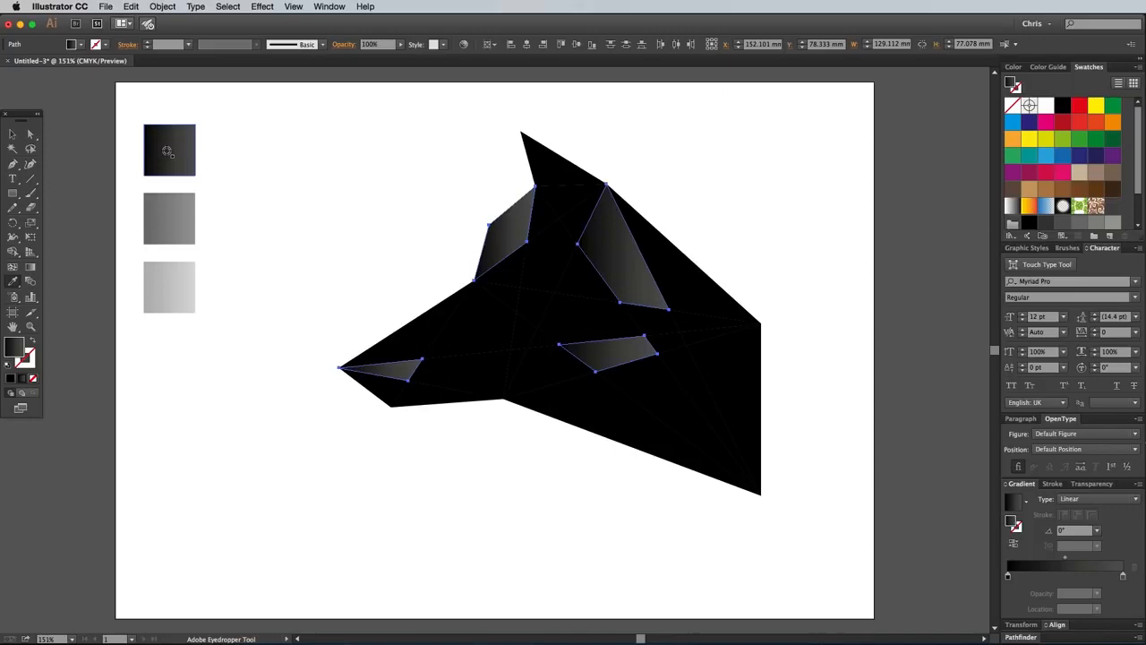
left_click(162, 7)
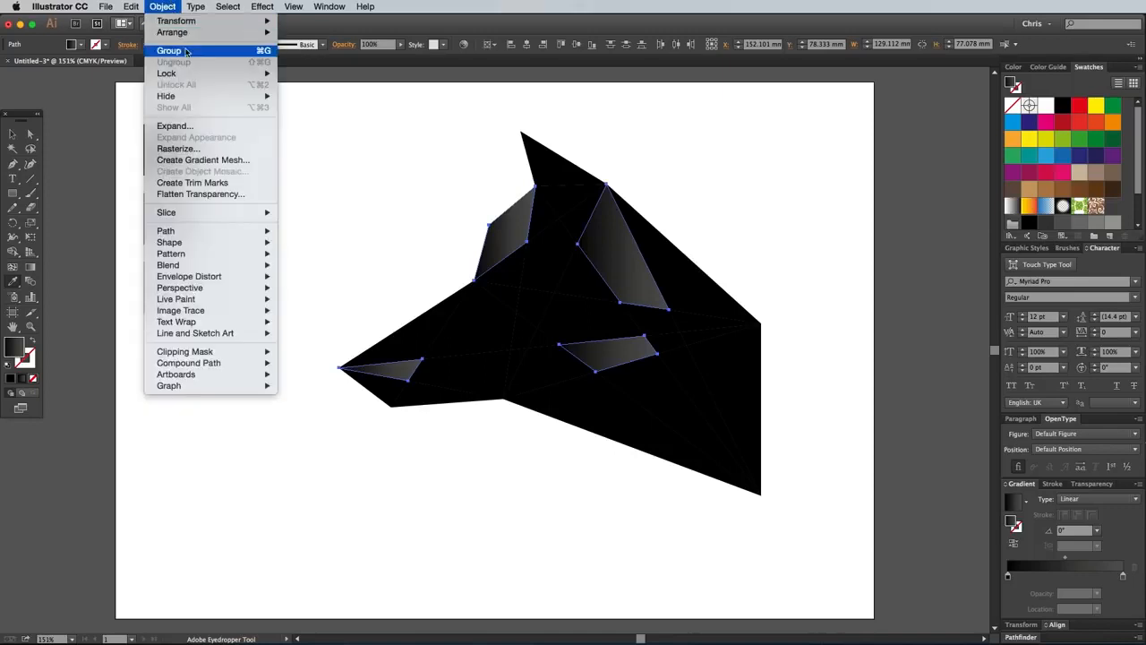
mouse_move(216, 73)
left_click(286, 74)
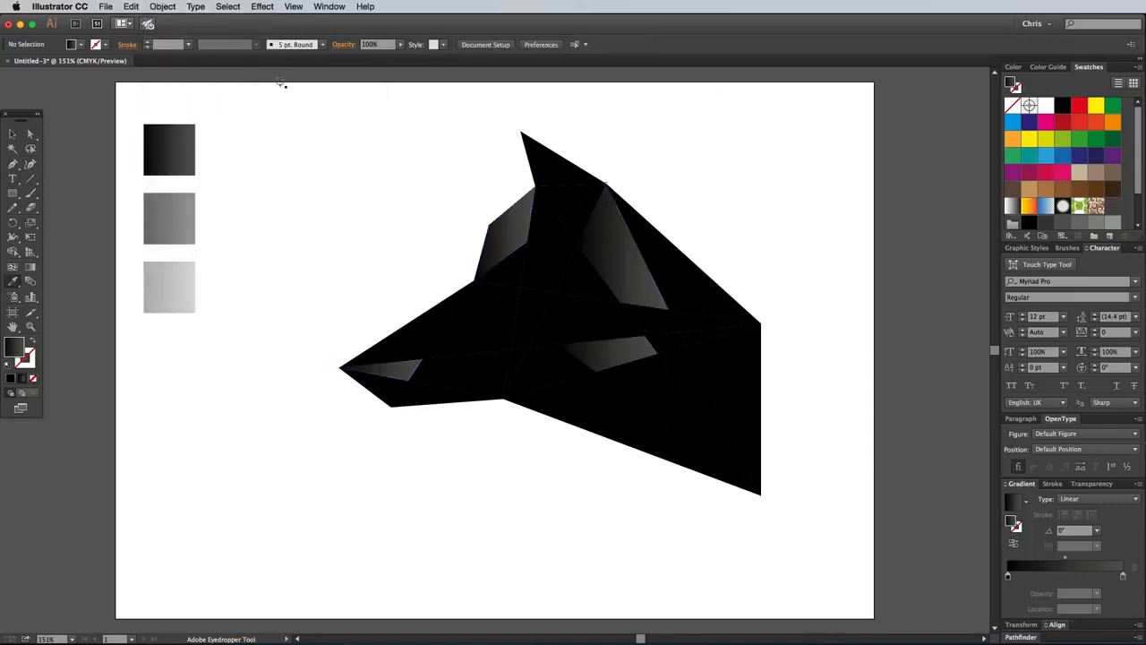
Copy the medium grey gradient onto the rear neck, eye, lower muzzle and ear base facets with the Eyedropper, and lock these facets.
key("v")
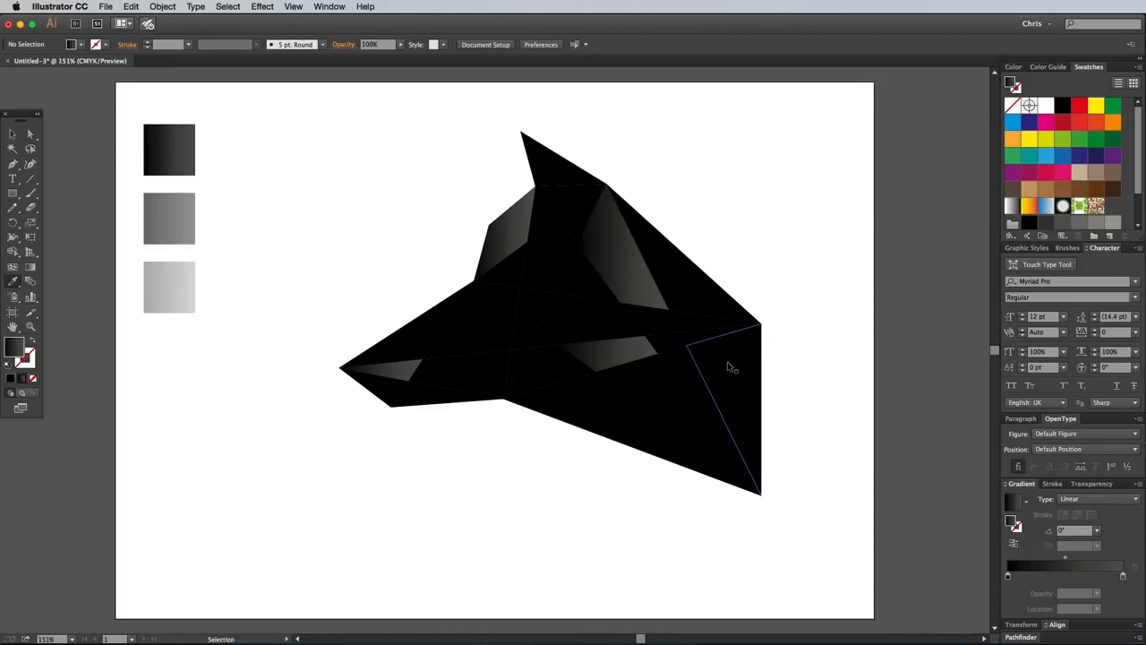
left_click(728, 367)
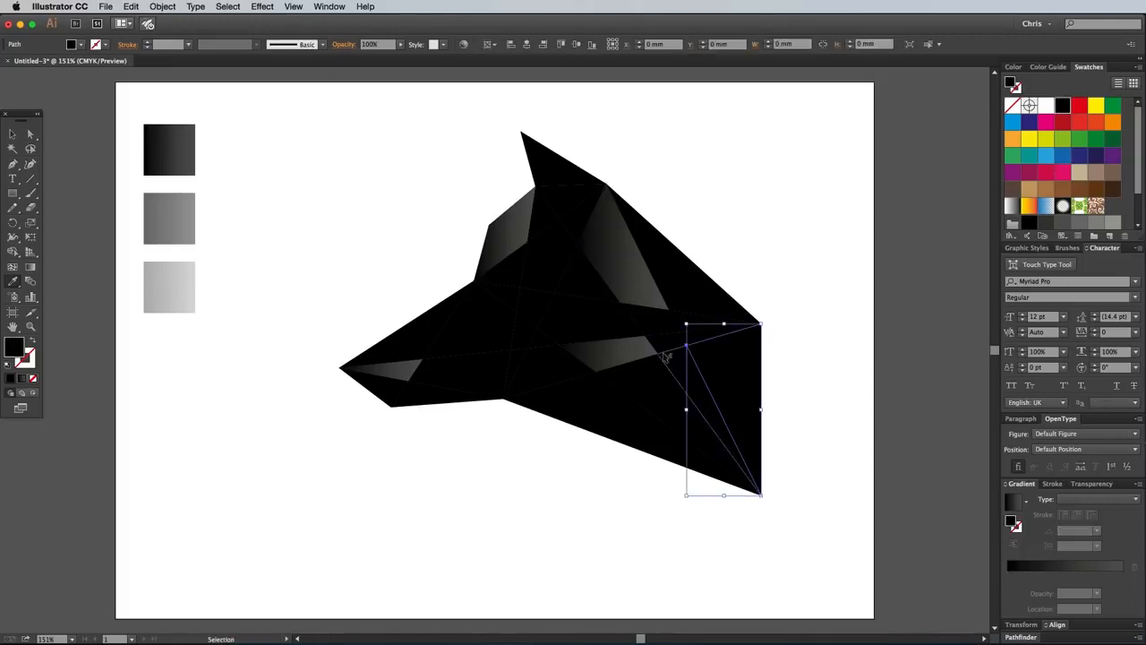
left_click(526, 313, "shift")
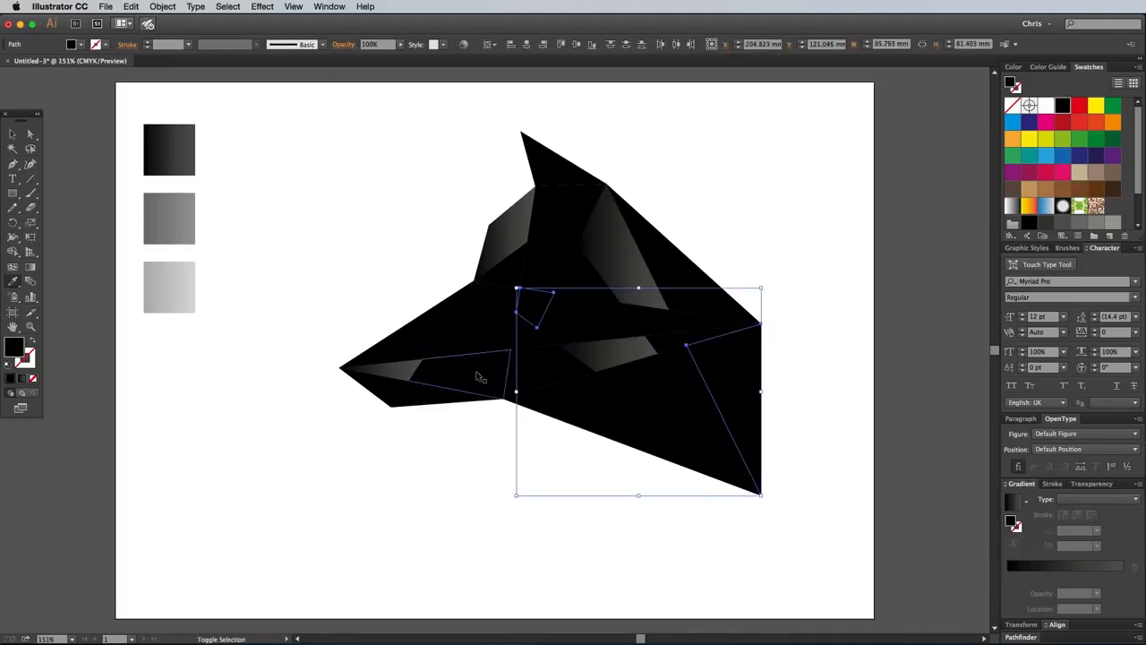
left_click(477, 377, "shift")
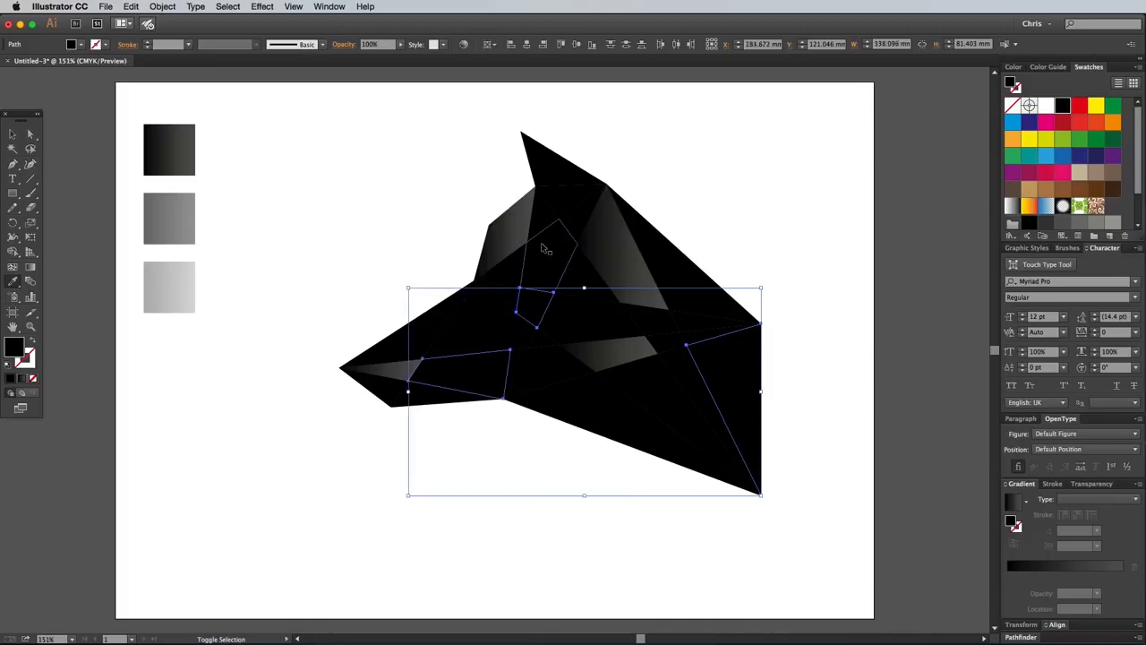
left_click(557, 197, "shift")
key("i")
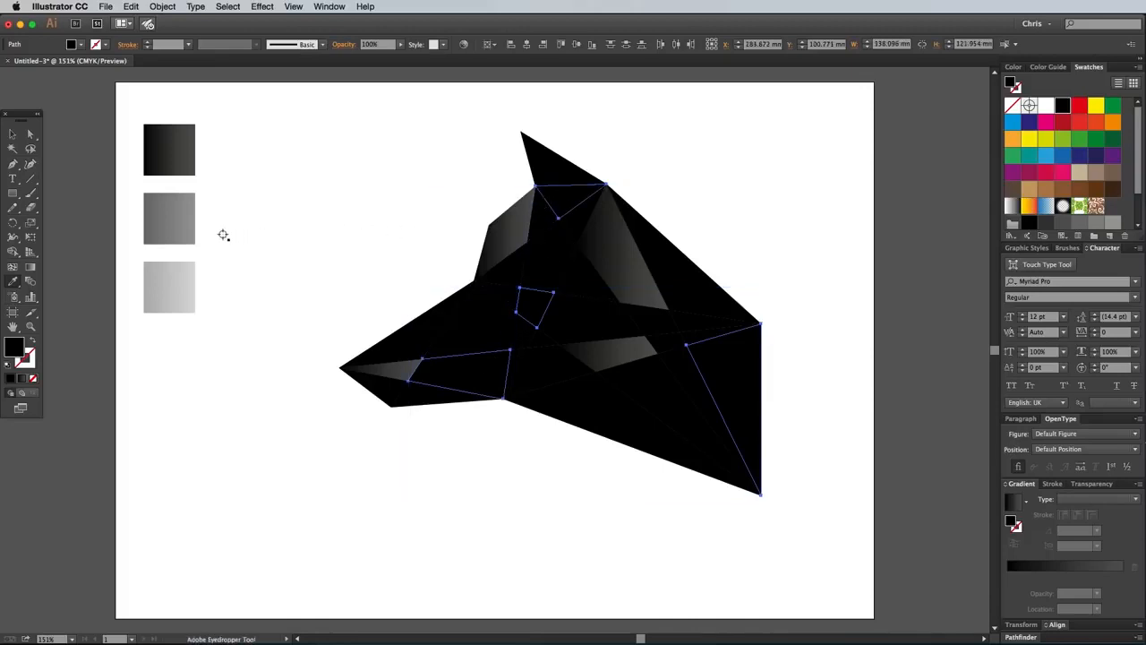
left_click(175, 215)
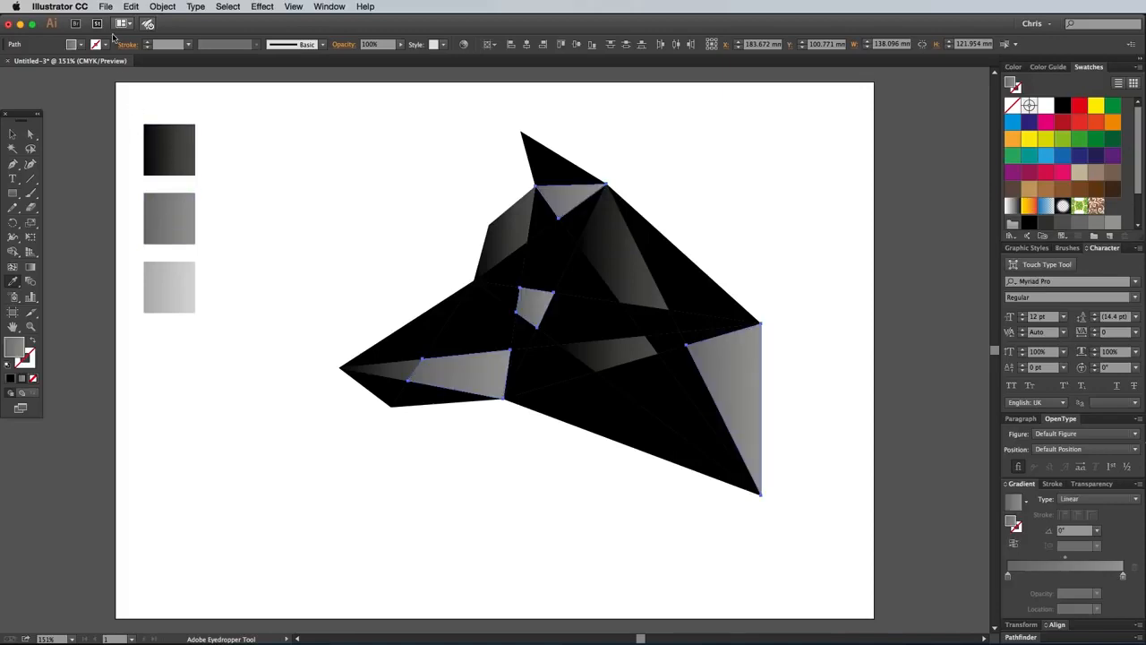
left_click(161, 6)
mouse_move(187, 75)
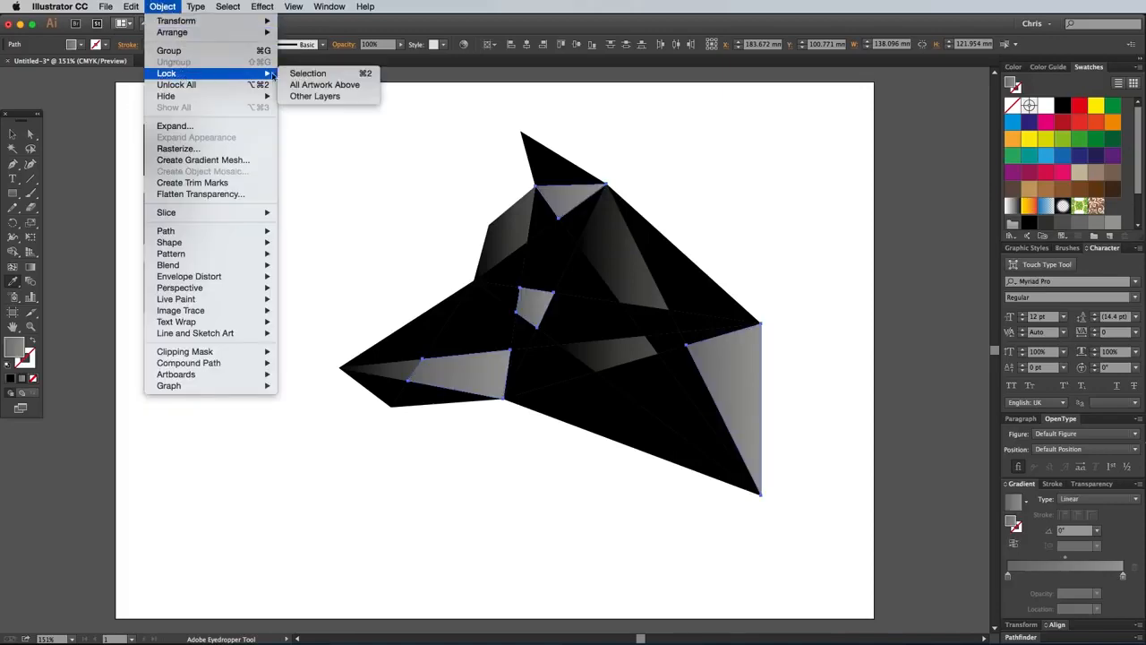
left_click(296, 76)
Copy the light grey gradient onto the upper muzzle, jaw, narrow neck and upper back facets with the Eyedropper, leaving nothing selected.
key("v")
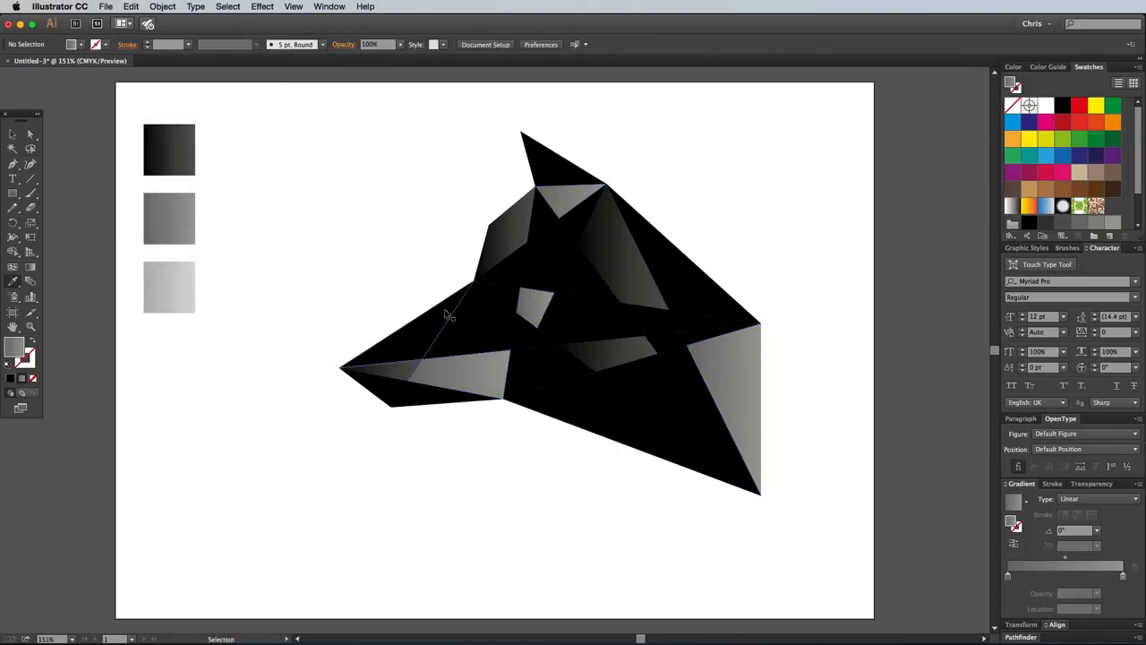
left_click(452, 311)
left_click(569, 377, "shift")
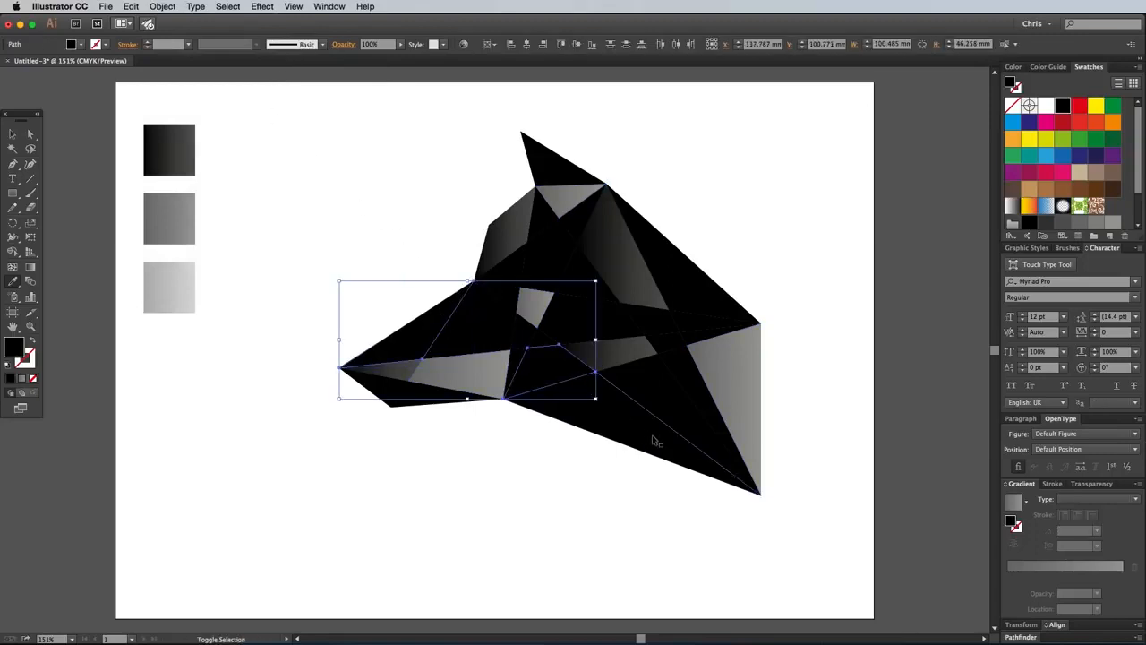
left_click(687, 341, "shift")
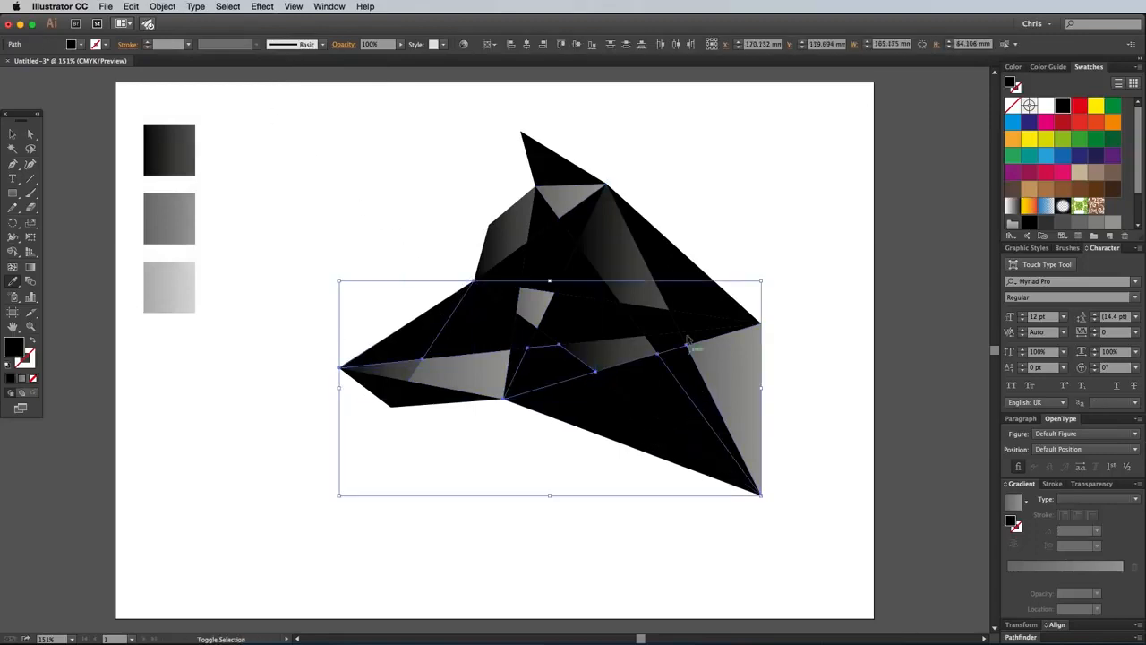
left_click(655, 251, "shift")
key("i")
left_click(176, 282)
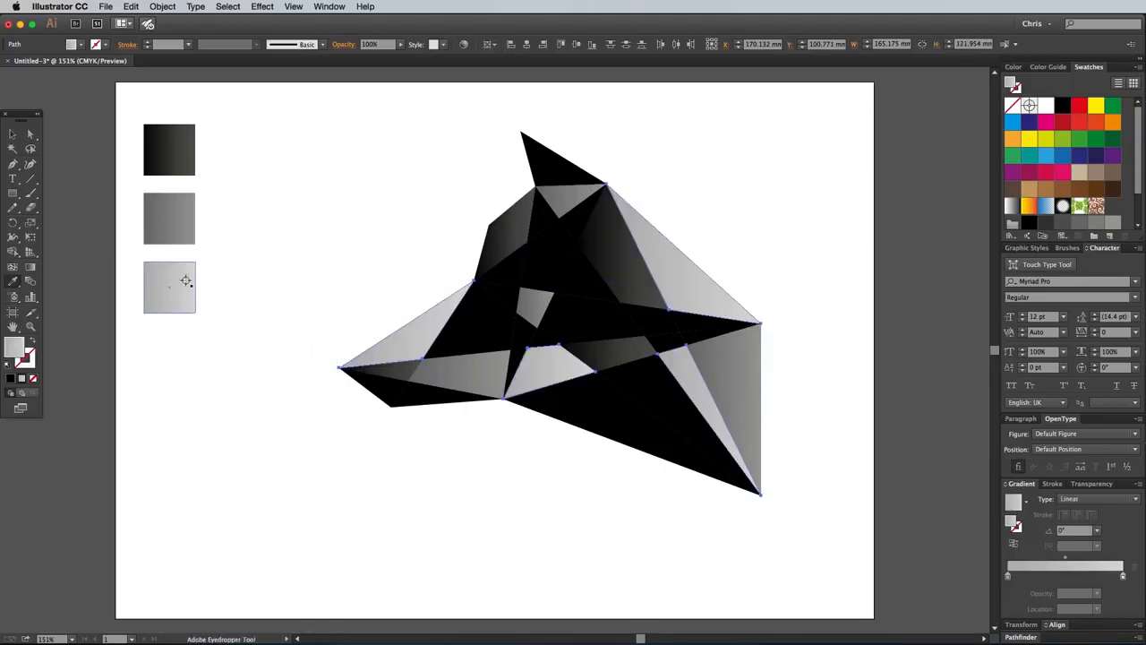
key("v")
left_click(339, 265)
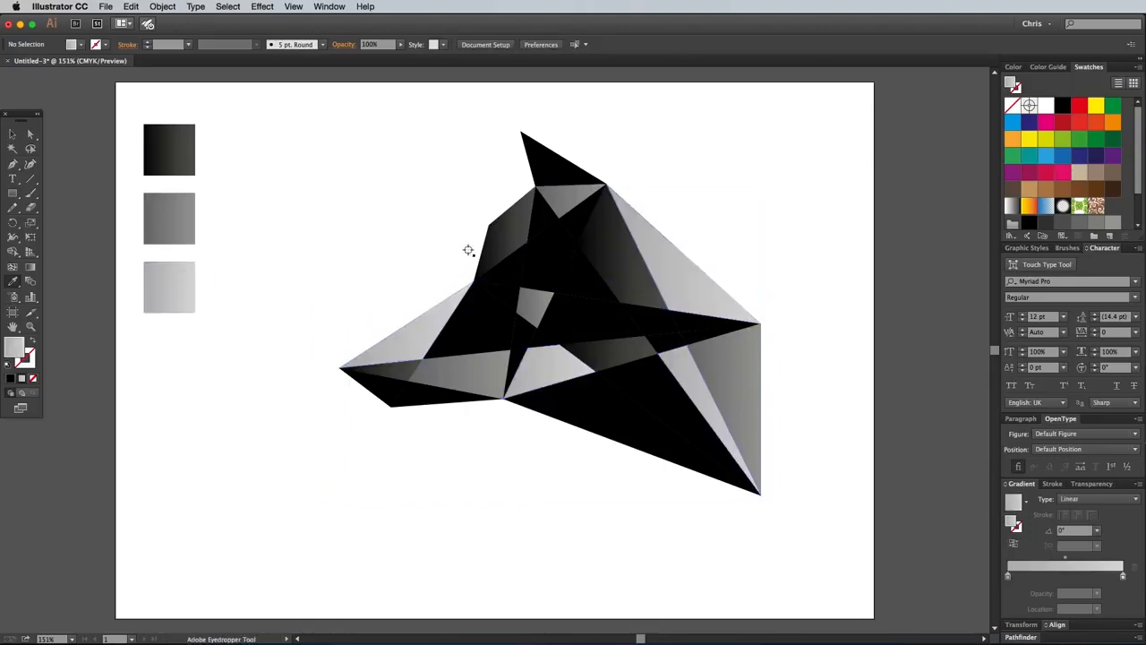
Copy the black-to-dark-grey gradient onto the ear, temple, front cheek and lower muzzle tip facets with the Eyedropper.
left_click(547, 167, "shift+super")
left_click(546, 256, "shift+super")
left_click(514, 360, "shift+super")
left_click(425, 394, "shift+super")
left_click(174, 159)
Copy the medium grey gradient onto the brow, inner forehead, lower neck and rear cheek facets with the Eyedropper.
left_click(653, 320, "shift+super")
left_click(510, 270, "shift+super")
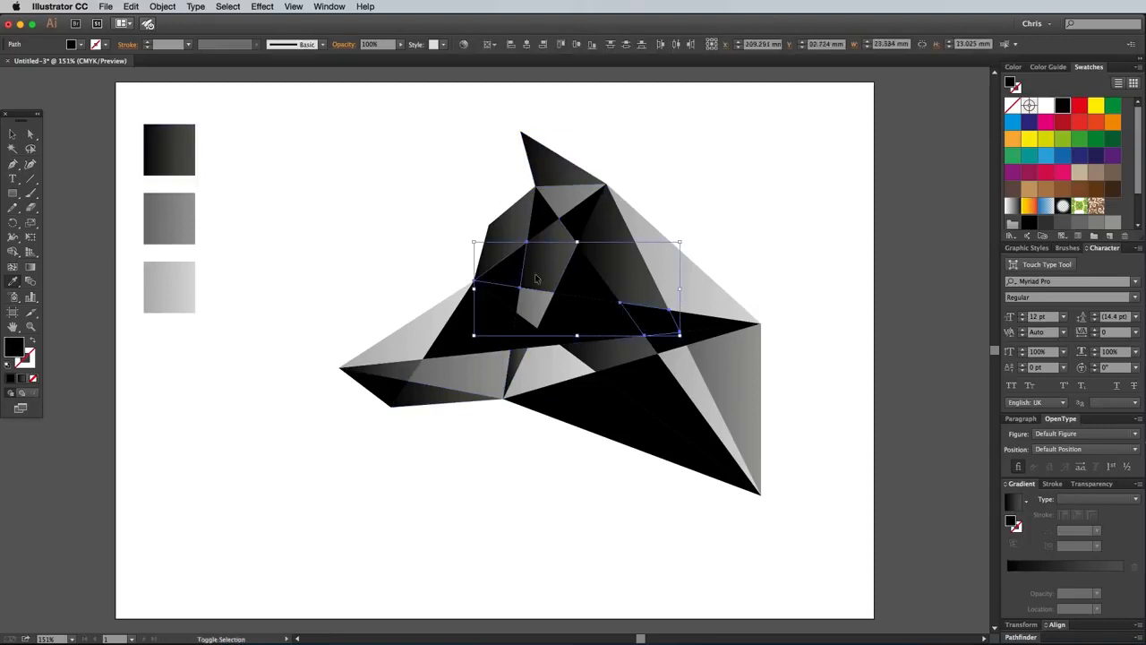
left_click(586, 403, "shift+super")
left_click(542, 215, "shift+super")
left_click(188, 207)
Copy the light grey gradient onto the mid-muzzle, central triangle, rear cheek strip and middle neck facets with the Eyedropper.
left_click(470, 324, "super")
left_click(584, 281, "shift+super")
left_click(706, 323, "shift+super")
left_click(661, 390, "shift+super")
left_click(190, 289)
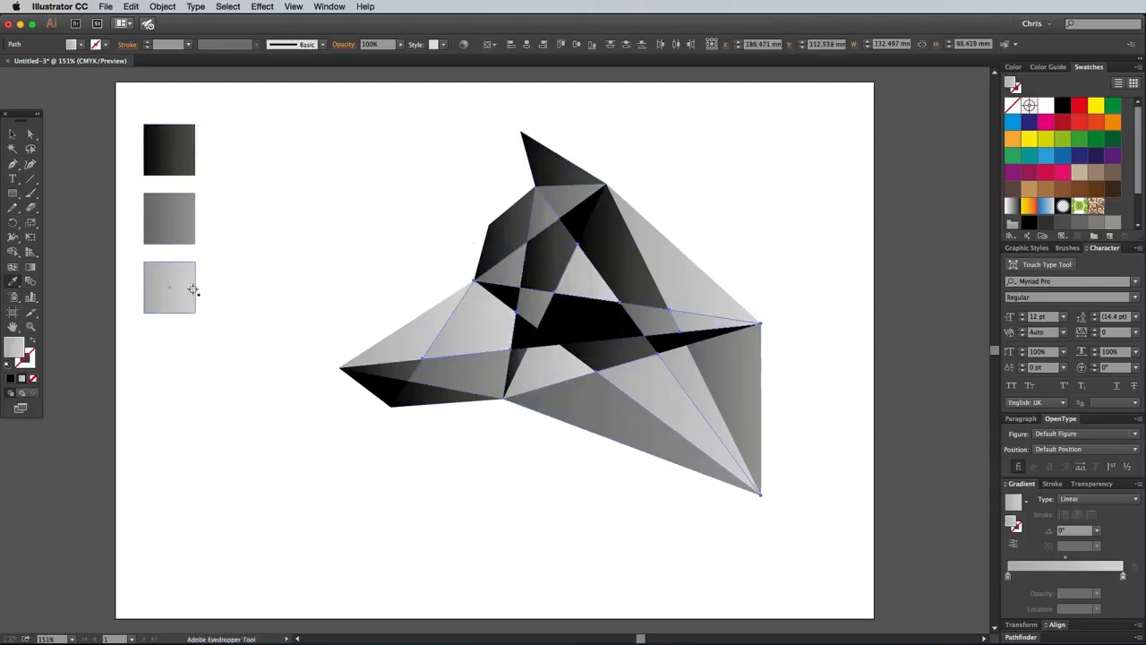
Shade the remaining black cheek facets with the dark gradient and the thin rear neck facet with the medium grey gradient, leaving nothing selected.
left_click(507, 294, "super")
left_click(663, 343, "shift+super")
left_click(593, 316, "shift+super")
left_click(174, 154)
left_click(707, 332, "super")
left_click(179, 215)
left_click(414, 437, "super")
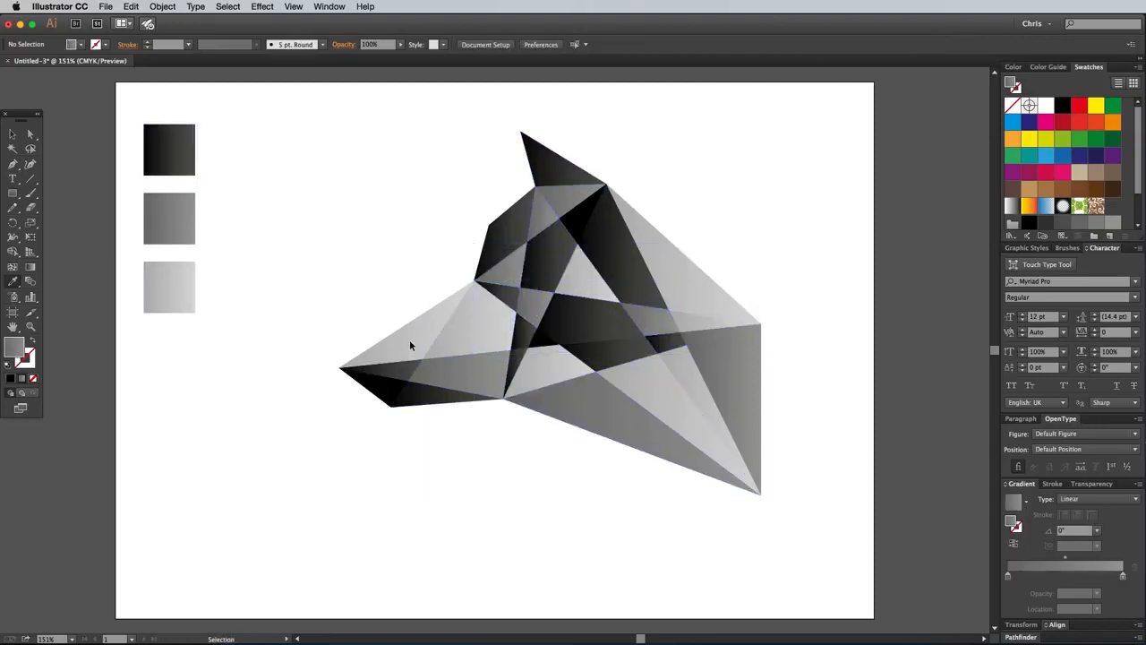
Unlock all facets and recolour the upper muzzle facet with the medium grey gradient.
key("i")
left_click(161, 7)
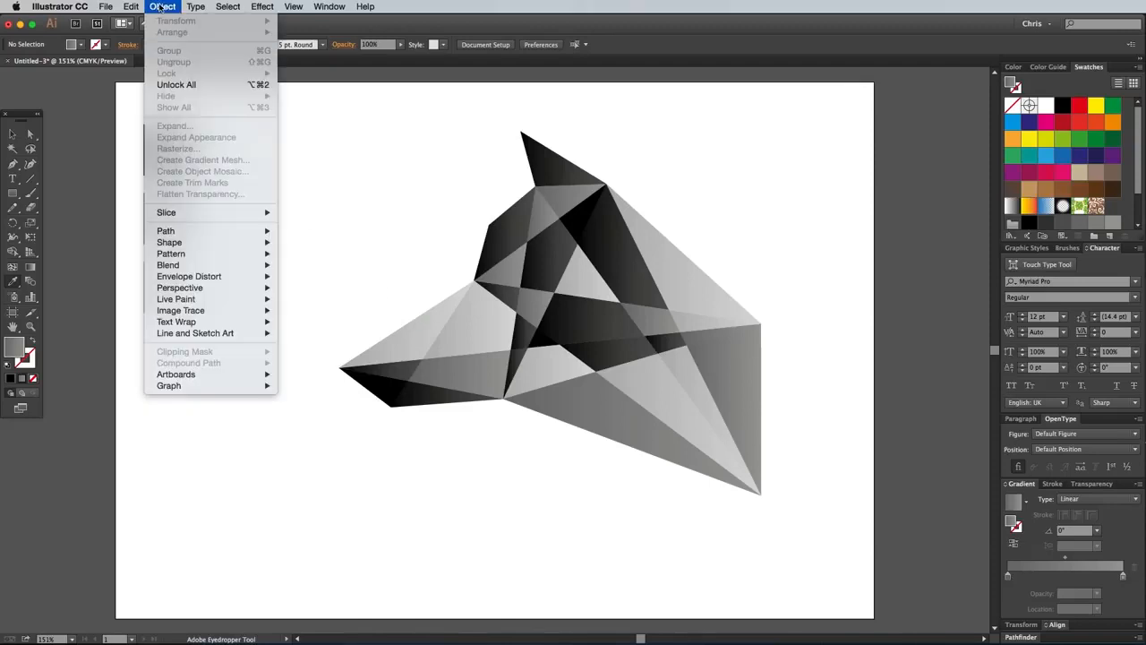
left_click(206, 85)
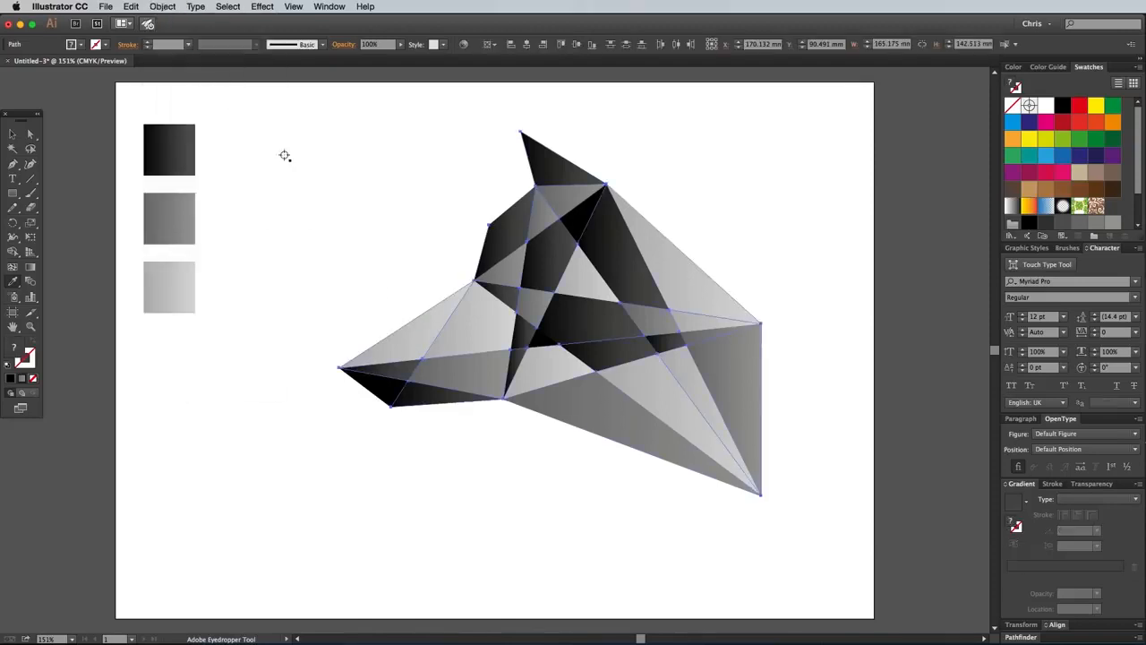
key("v")
left_click(347, 185)
left_click(403, 339, "super")
left_click(169, 219)
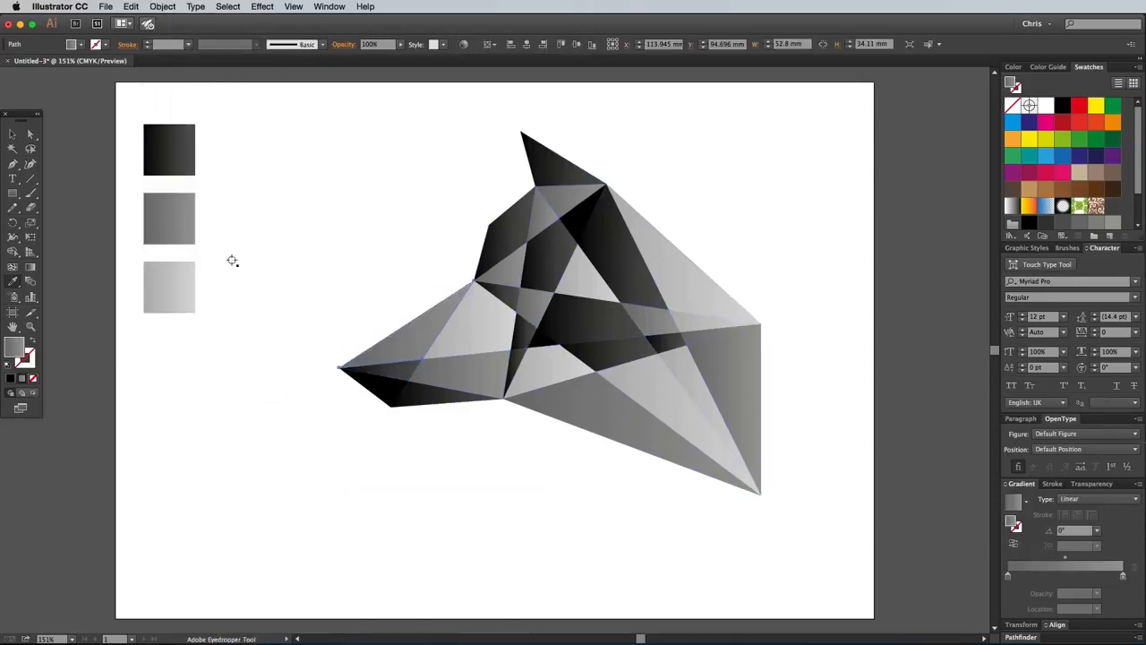
Recolour the lowest neck facet with the black-to-dark-grey gradient and leave nothing selected.
left_click(618, 412, "super")
left_click(730, 385, "super")
left_click(169, 149)
left_click(618, 412, "super")
left_click(169, 150)
left_click(730, 385, "super")
left_click(671, 399, "super")
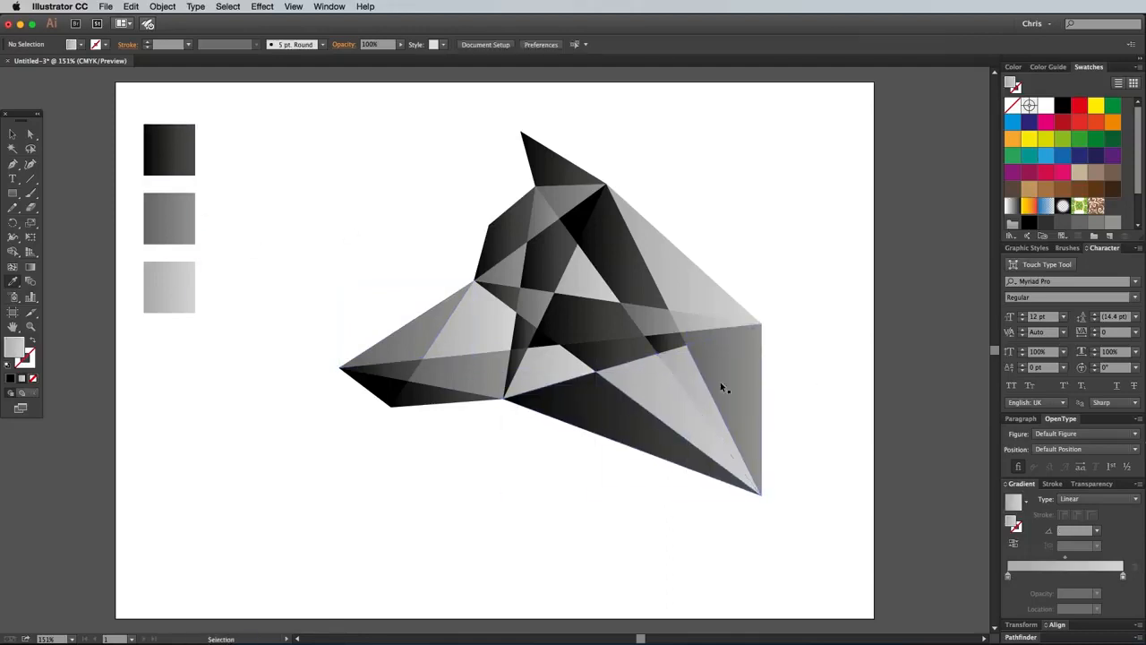
left_click(697, 390, "super")
left_click(495, 467, "super")
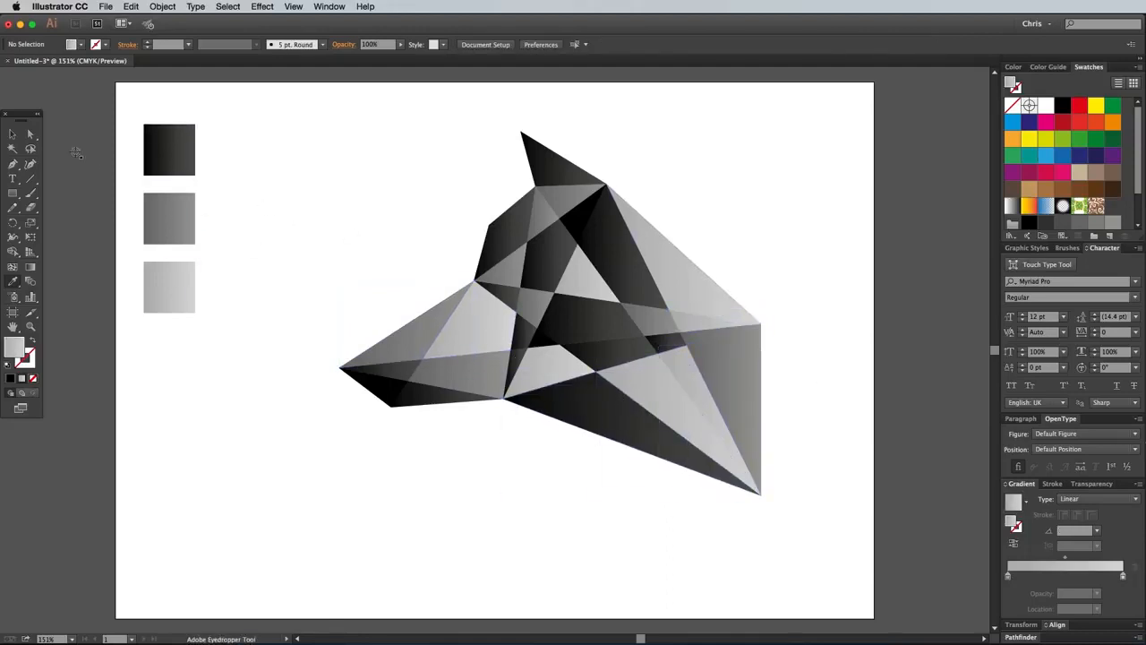
Redirect the gradients of the ear, forehead, ear base and behind-the-ear facets with the Gradient tool.
left_click(549, 168, "super")
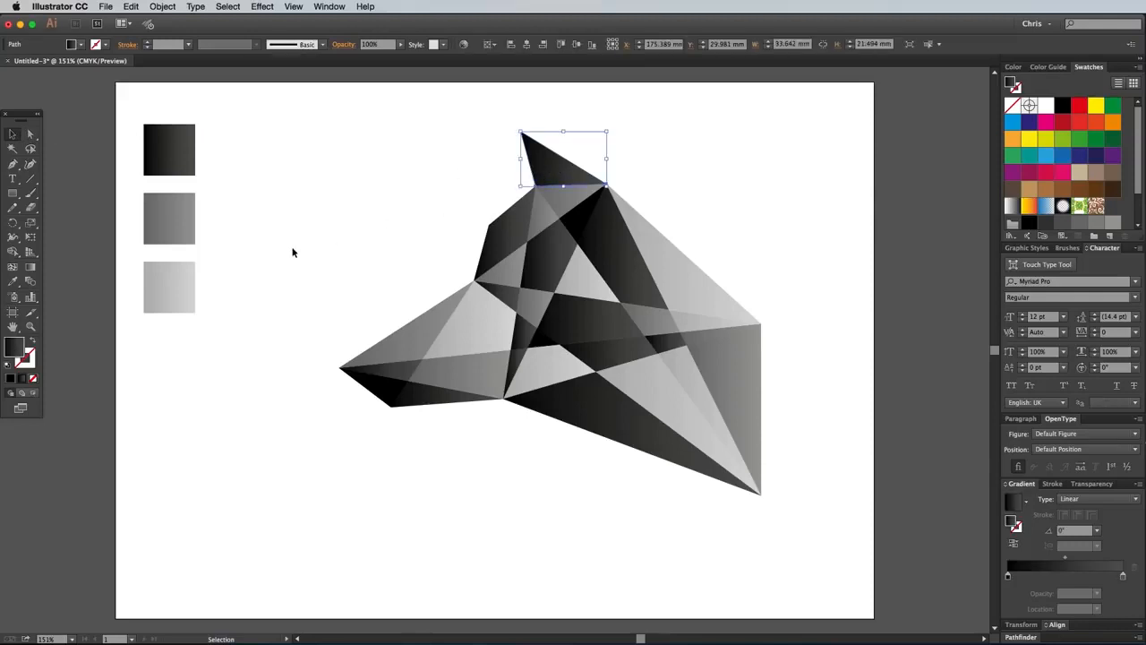
left_click(30, 267)
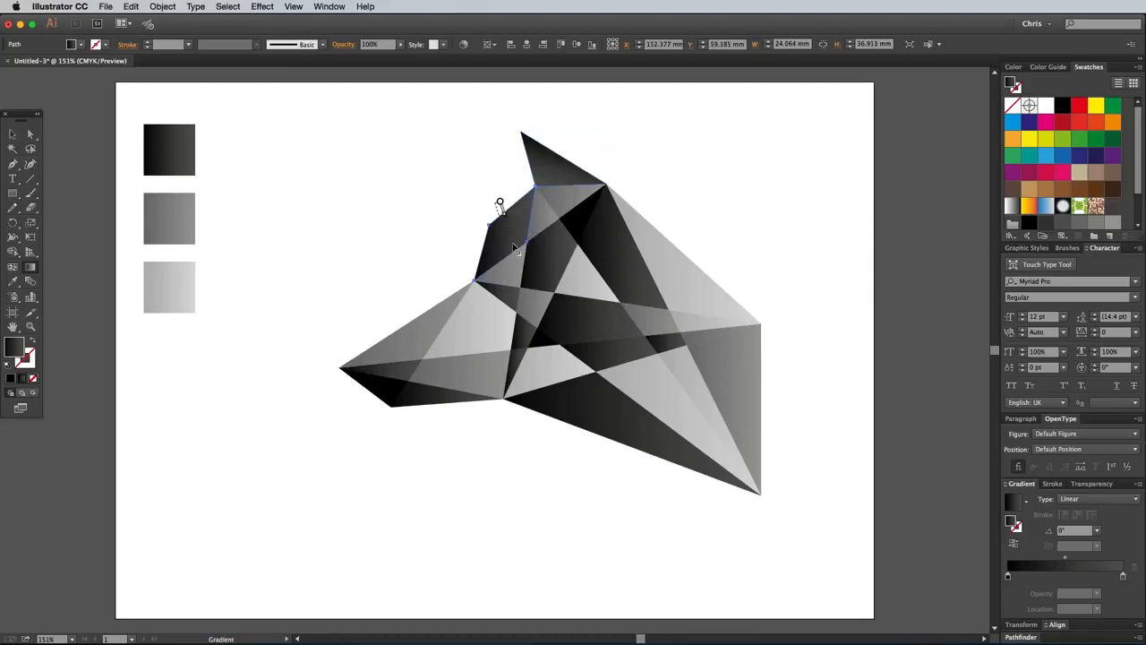
left_click_drag(496, 202, 510, 258)
left_click(538, 217, "super")
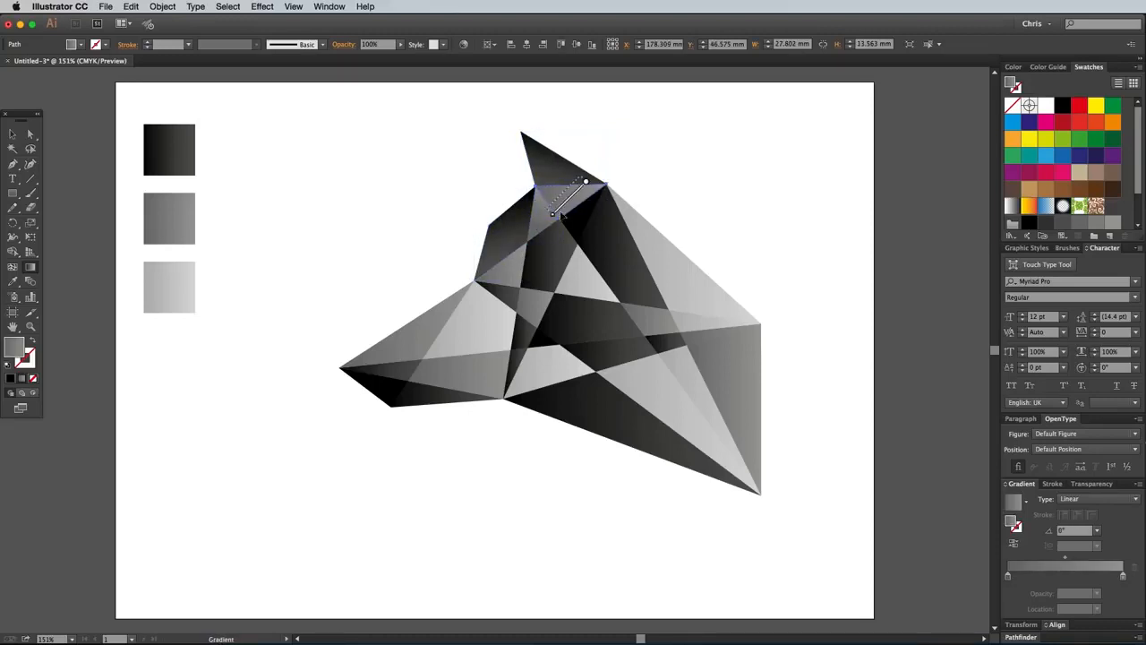
left_click(589, 218, "super")
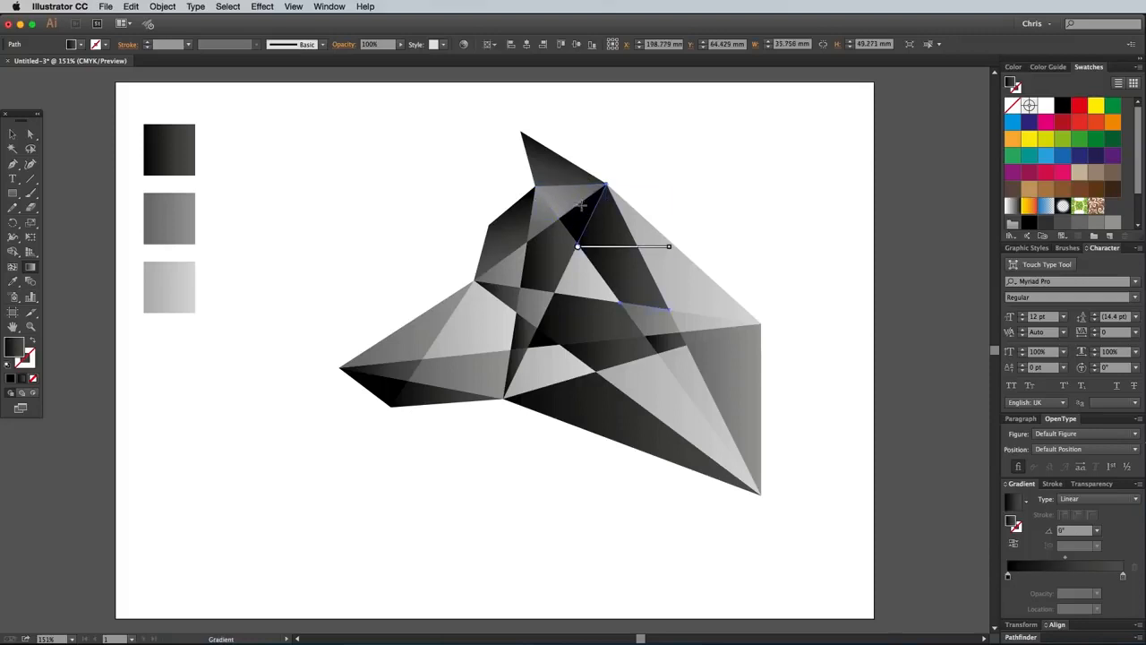
left_click_drag(625, 251, 630, 257)
Fill the small black facet beneath the ear with the light grey gradient and angle it at -115.4°.
left_click(581, 217, "super")
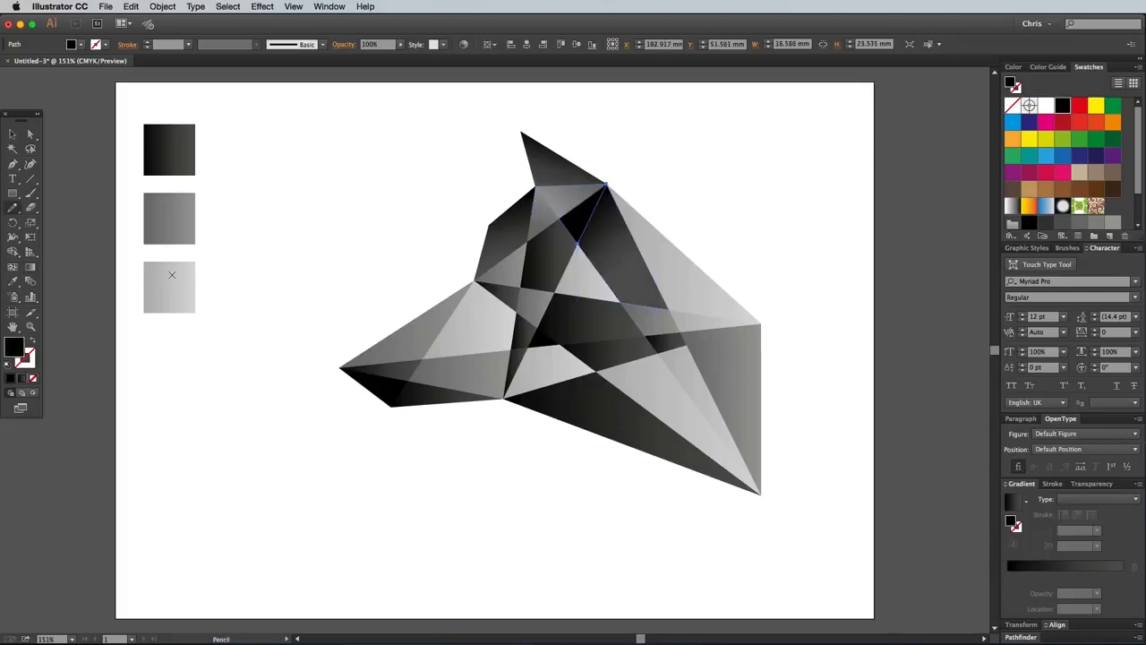
left_click(12, 281)
left_click(170, 287)
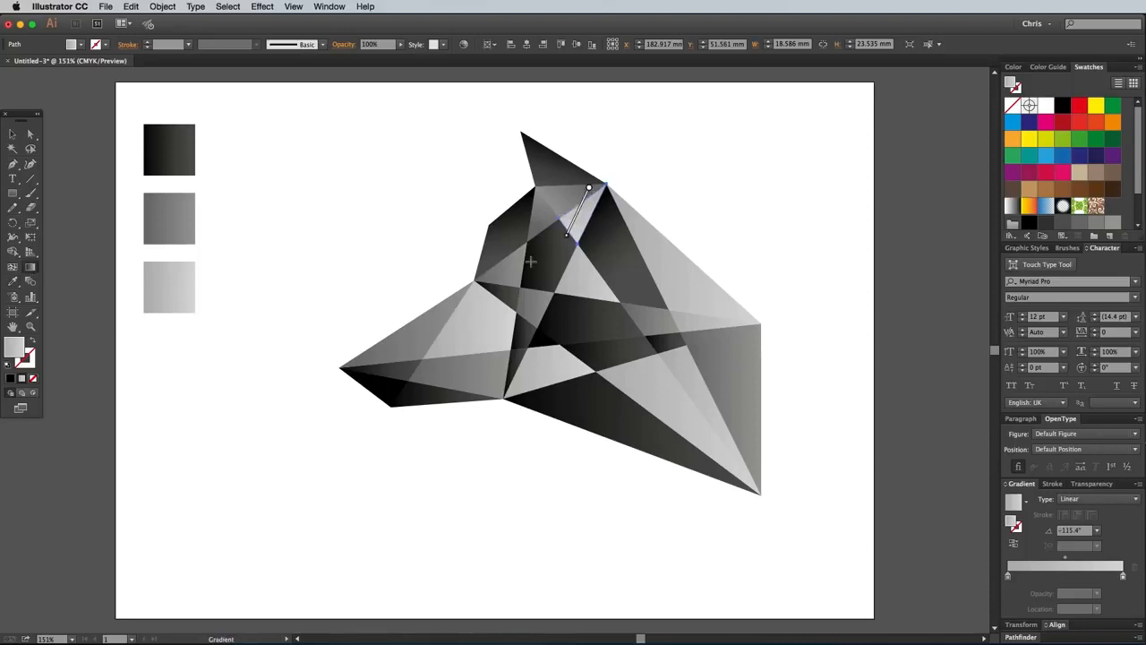
Redirect the gradients of the muzzle, front cheek and central triangle facets with the Gradient tool.
left_click(347, 372, "super")
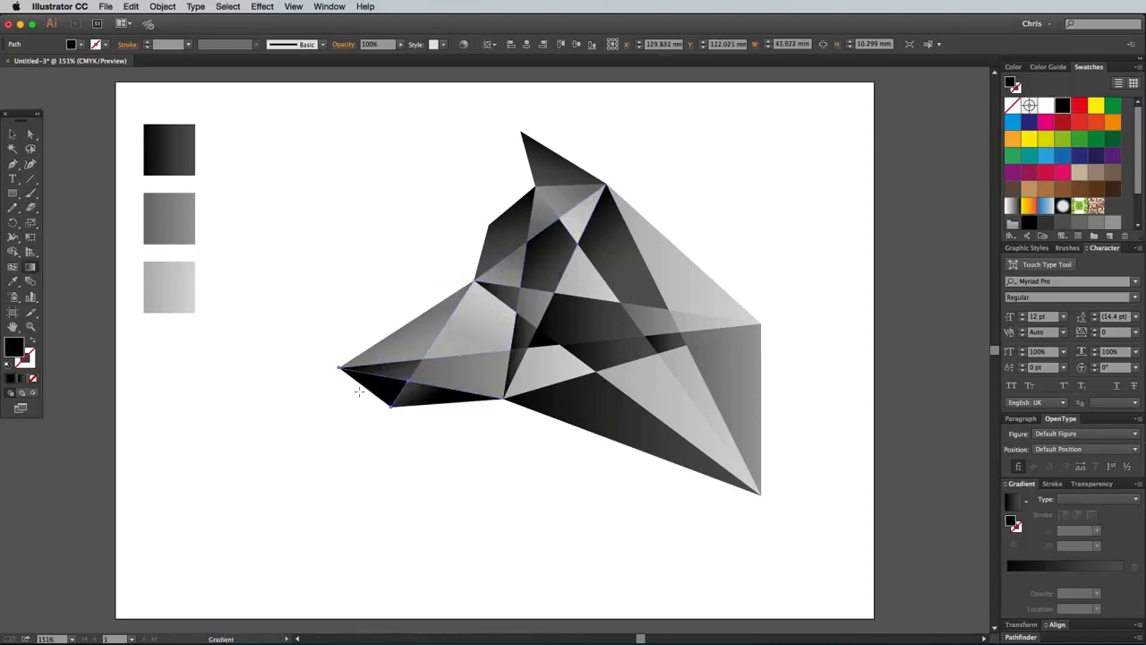
mouse_move(359, 391)
left_mouse_down()
mouse_move(507, 384)
mouse_move(532, 319)
left_mouse_up()
left_click(447, 373, "super")
left_click(517, 359, "super")
left_click(520, 338, "super")
left_click(580, 280, "super")
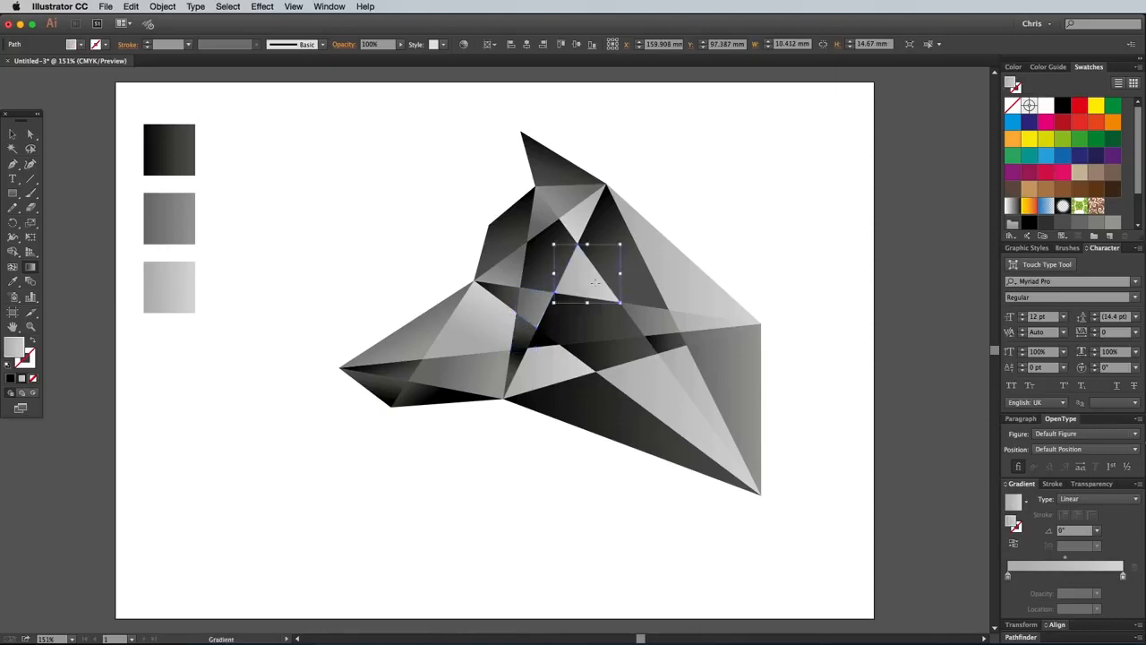
left_click_drag(583, 252, 577, 294)
left_click(570, 240, "super")
Redirect the gradients of the upper back, rear cheek strip and rear neck facets with the Gradient tool.
left_click(680, 269, "super")
left_click_drag(688, 241, 745, 396)
left_click(659, 319, "super")
left_click(698, 317, "super")
left_click(706, 334, "super")
left_click(735, 345, "super")
Redirect the gradients of the middle neck, lowest neck and jaw facets with the Gradient tool.
left_click(684, 378, "super")
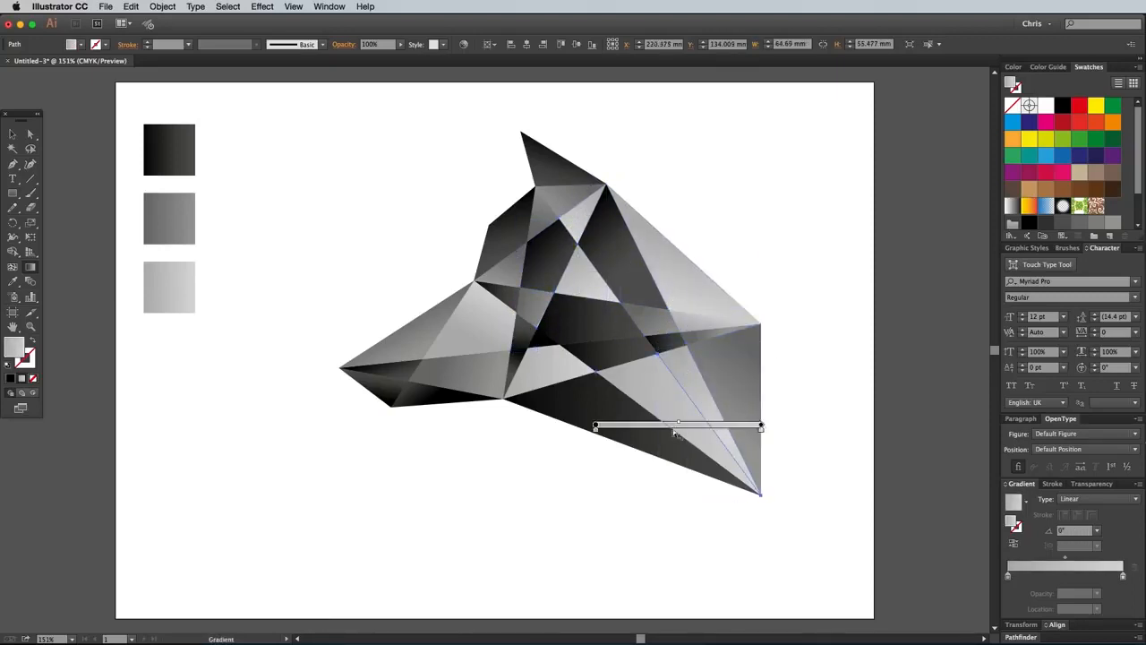
left_click_drag(672, 419, 674, 378)
left_click(624, 422, "super")
left_click_drag(595, 400, 605, 434)
left_click(557, 376, "super")
left_click_drag(557, 377, 561, 353)
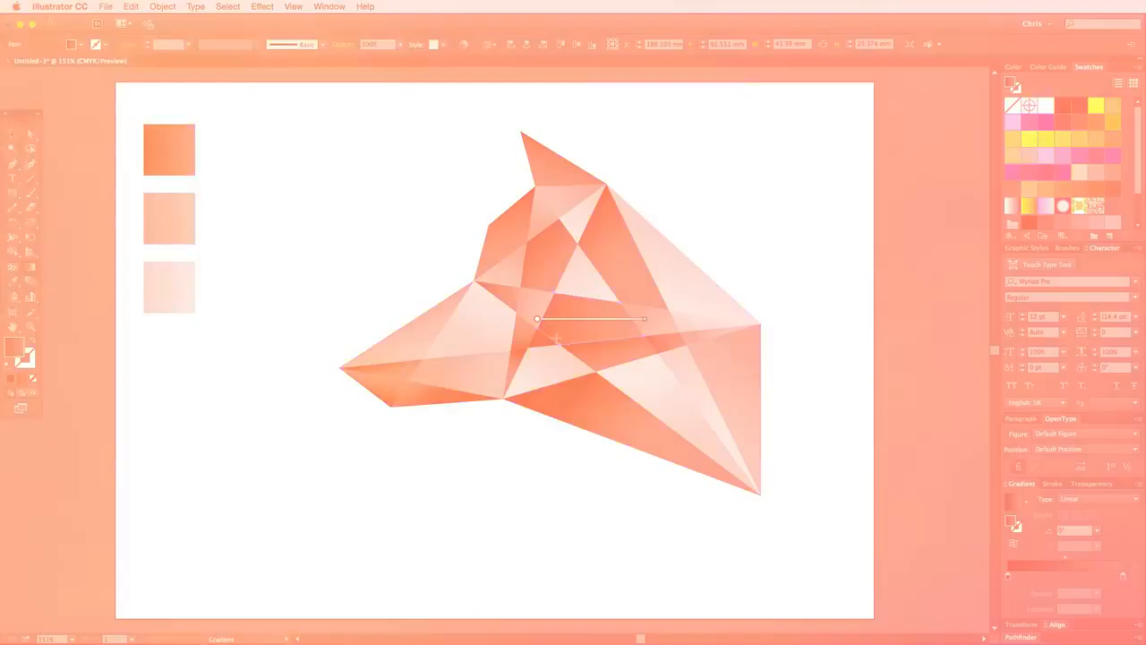